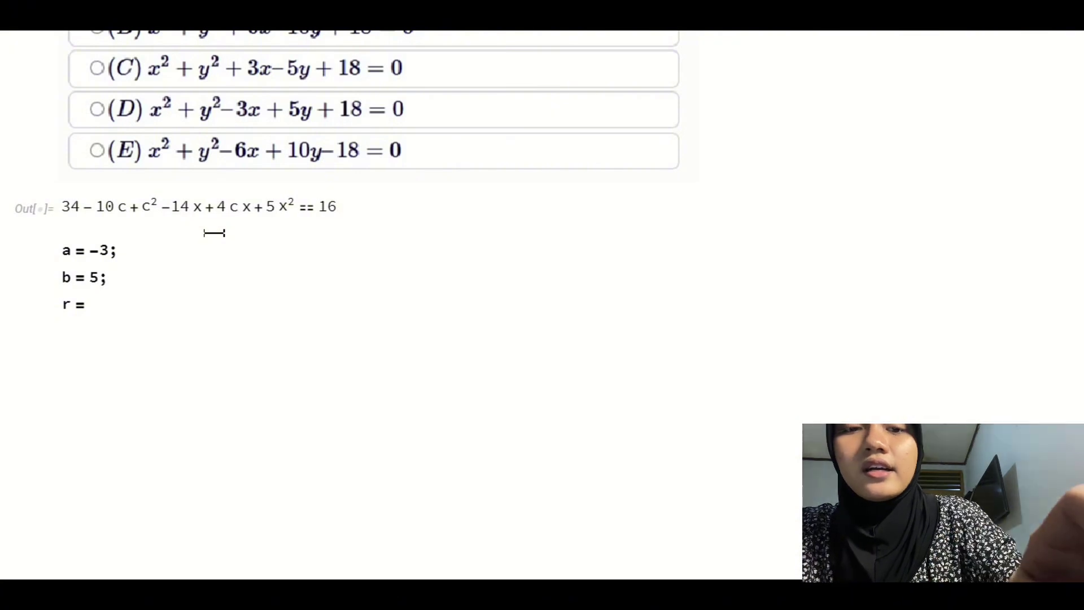
# Set the radius variable r to 4 with a semicolon, and begin the following line with the variable persamaanKanonik.
pyautogui.write('4;')
pyautogui.press('Return')
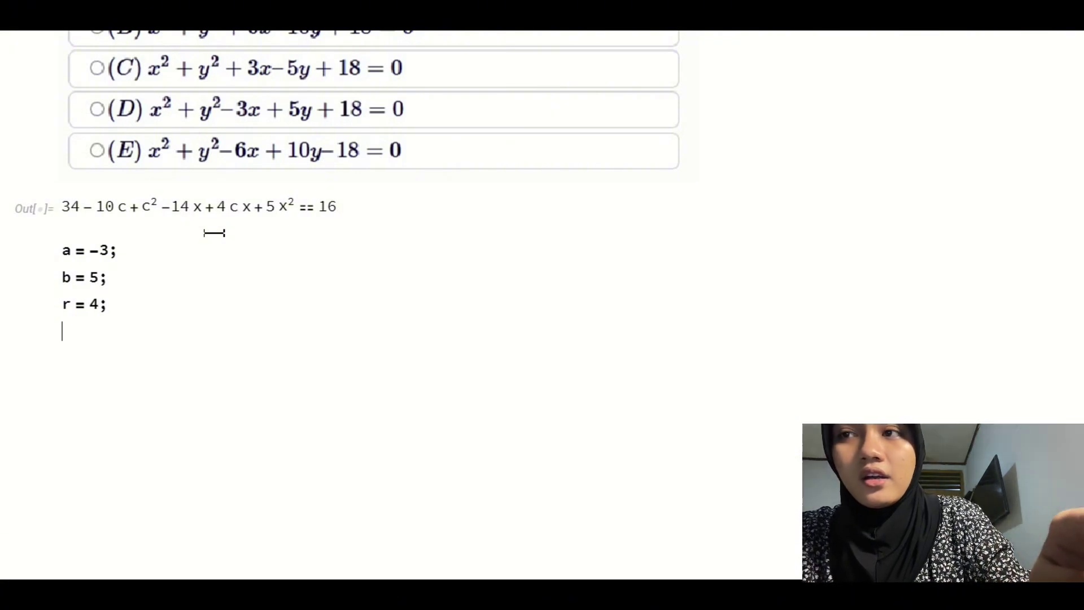
pyautogui.write('per')
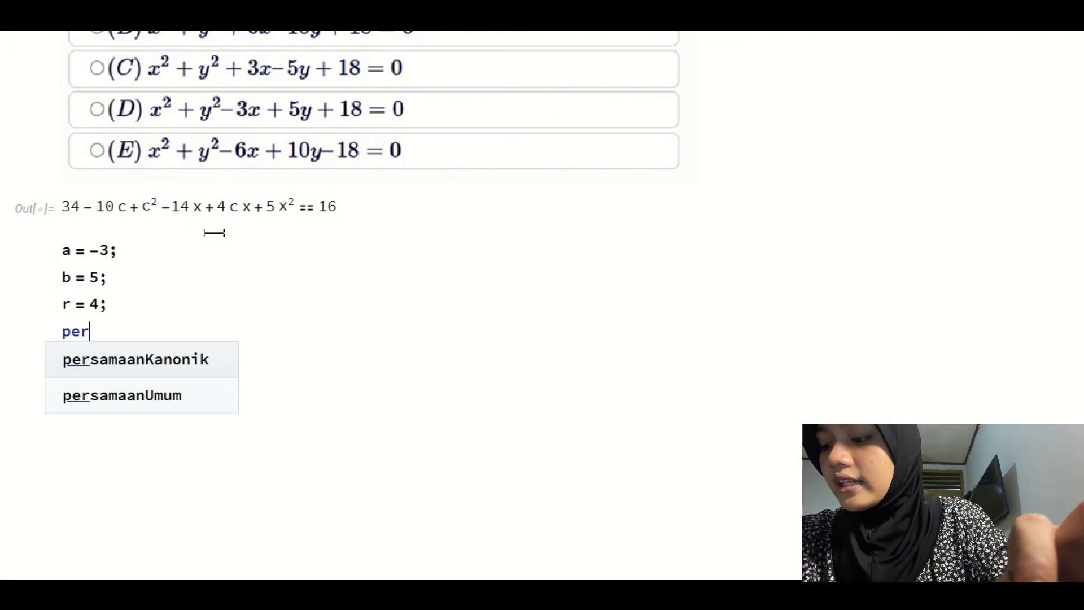
pyautogui.click(150, 360)
pyautogui.press('Up')
pyautogui.press('Up')
pyautogui.press('Up')
pyautogui.press('Up')
pyautogui.press('Up')
pyautogui.press('Up')
pyautogui.press('Down')
pyautogui.press('Down')
pyautogui.press('Down')
pyautogui.press('Down')
pyautogui.press('Down')
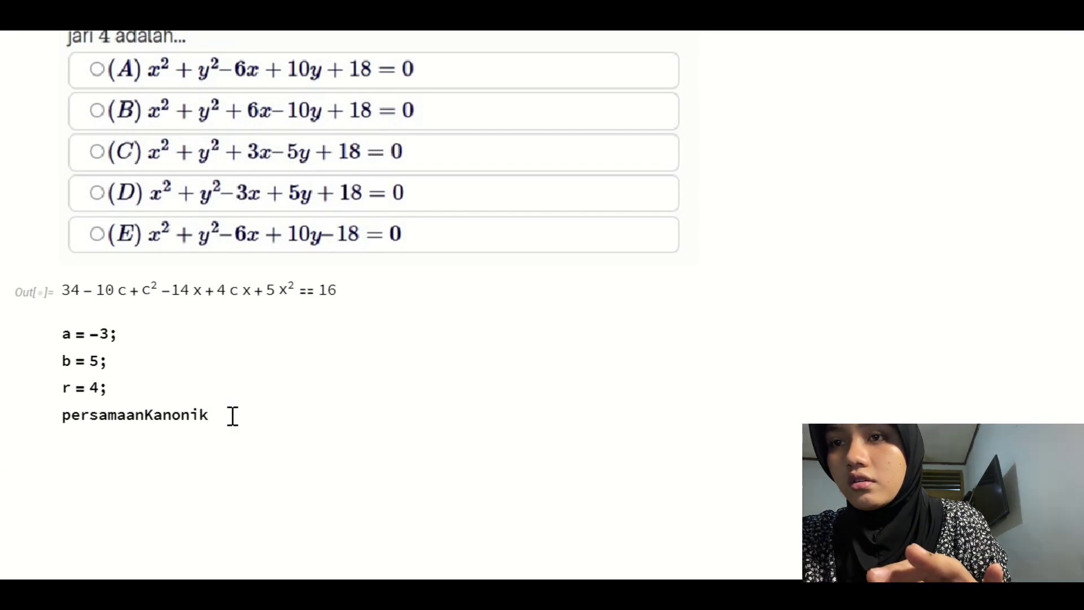
# Assign the circle equation (x-a)^2+(y-b)^2 == r^2; to persamaanKanonik and start a new line.
pyautogui.write('(x')
pyautogui.press('BackSpace')
pyautogui.press('BackSpace')
pyautogui.write('=(x-a')
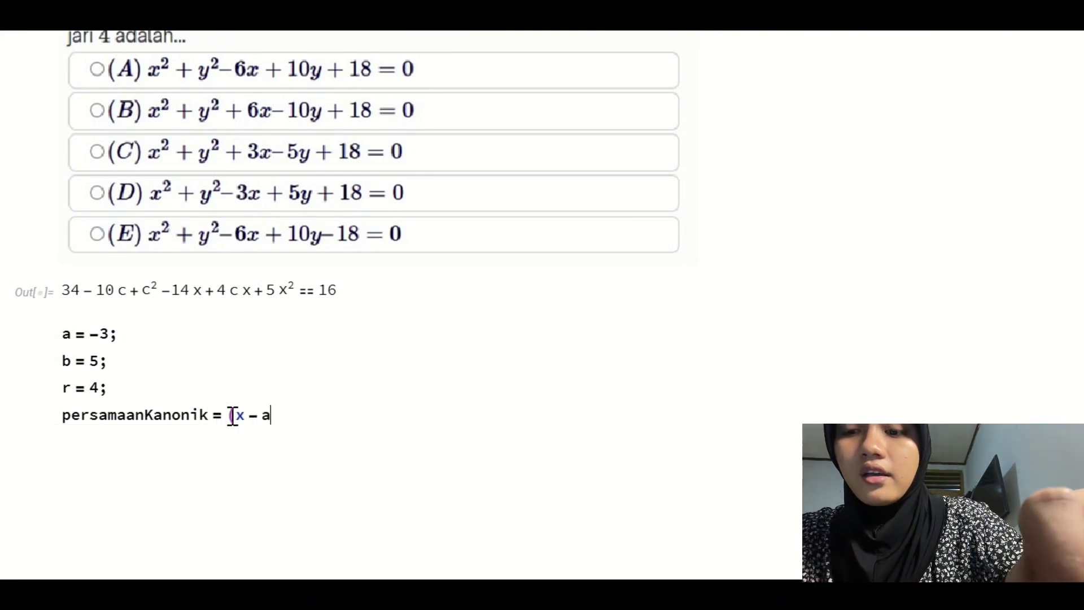
pyautogui.write(')^2')
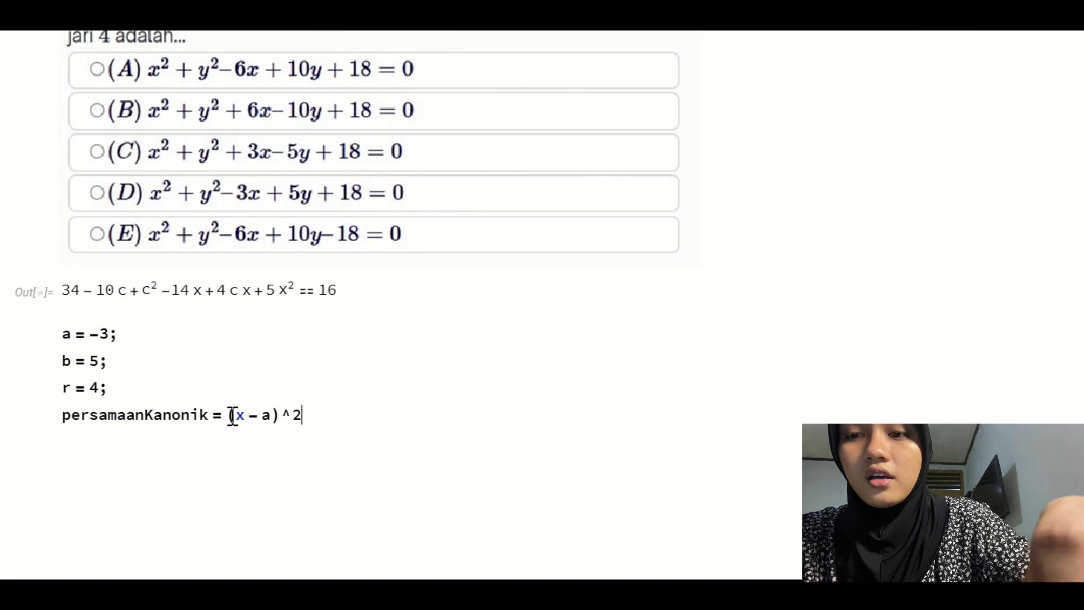
pyautogui.write('+')
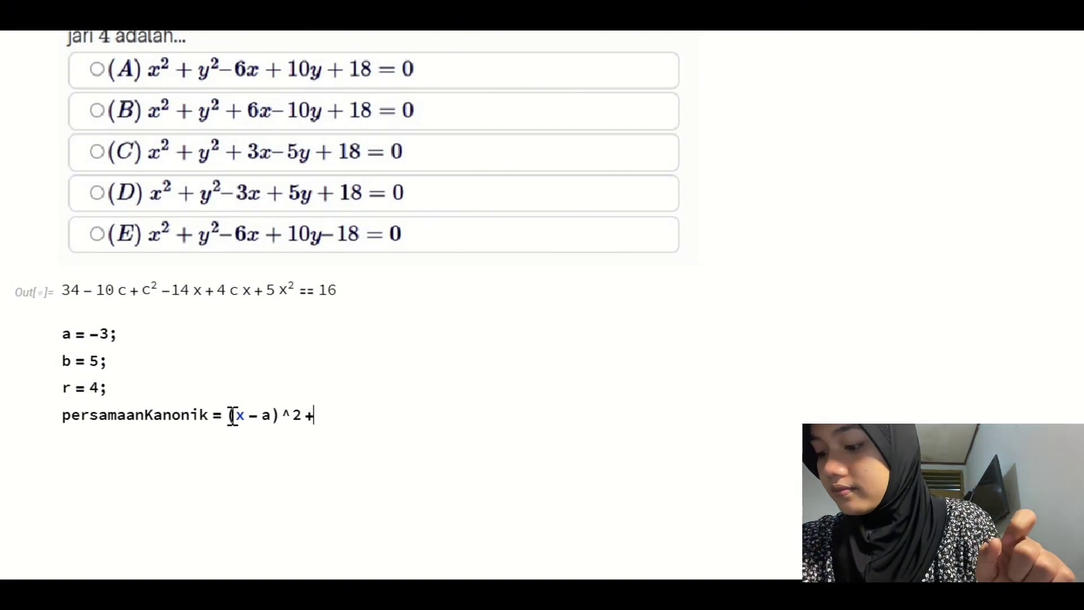
pyautogui.write('(y-v')
pyautogui.press('BackSpace')
pyautogui.write('b)^2 ')
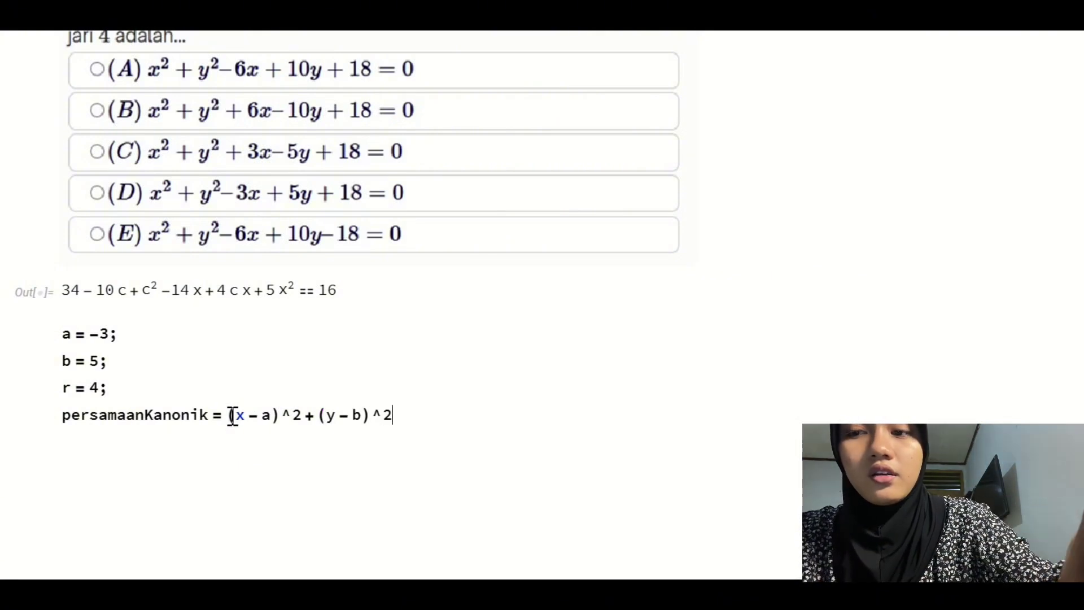
pyautogui.write('==')
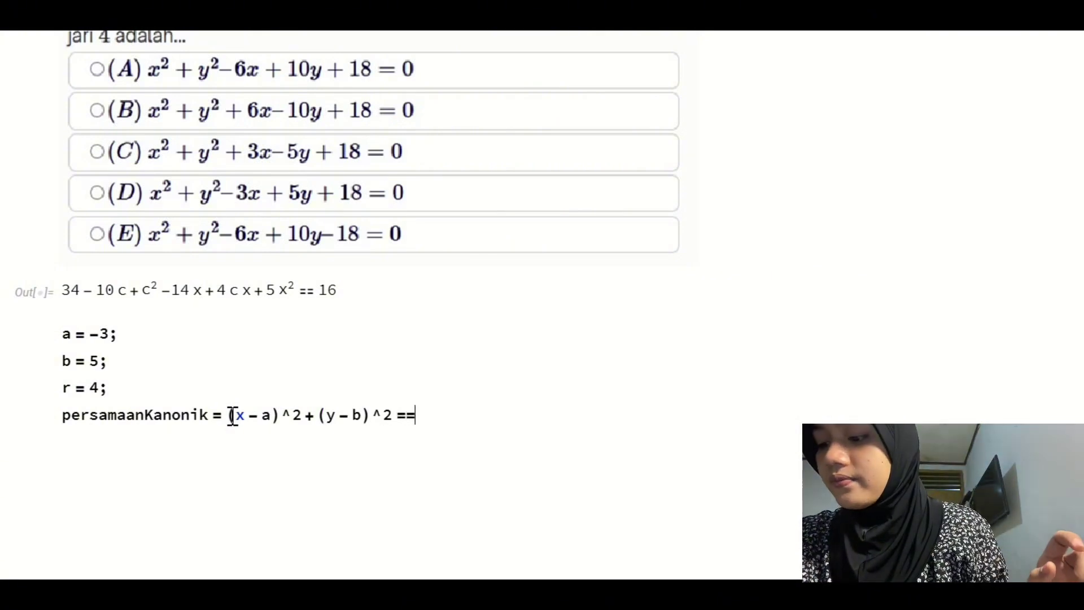
pyautogui.write(' r^2')
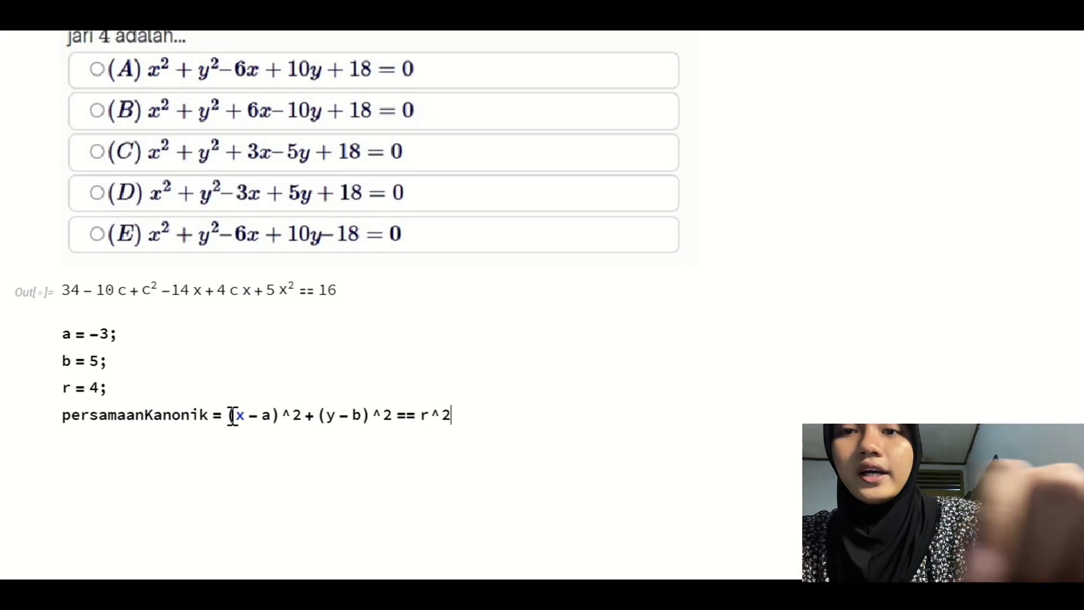
pyautogui.write(';')
pyautogui.press('Return')
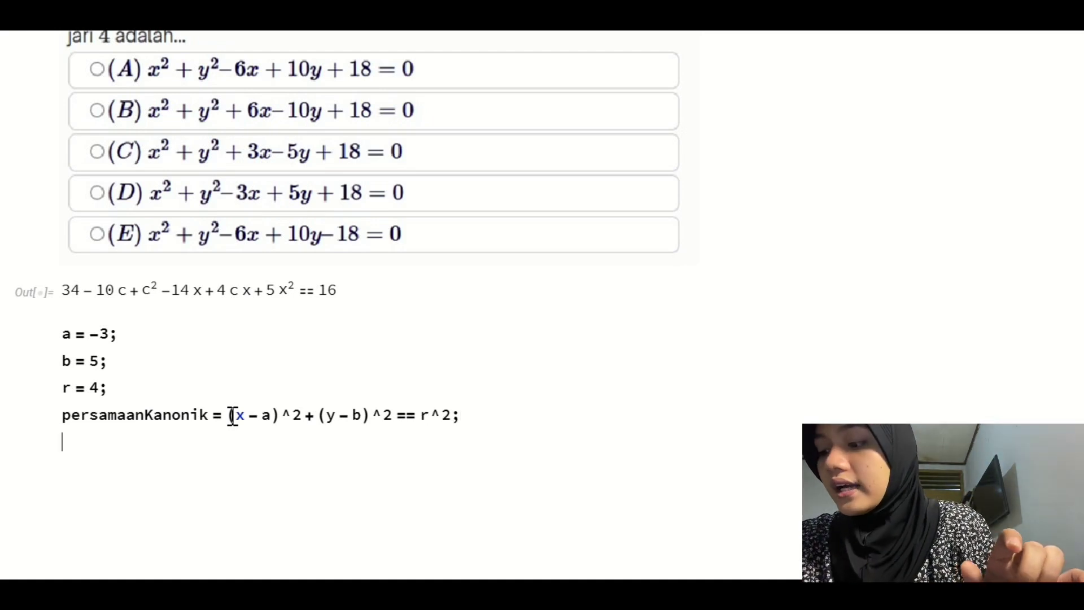
# Define persamaanUmum as Expand[persamaanKanonik] on the line below the canonical equation.
pyautogui.write('per')
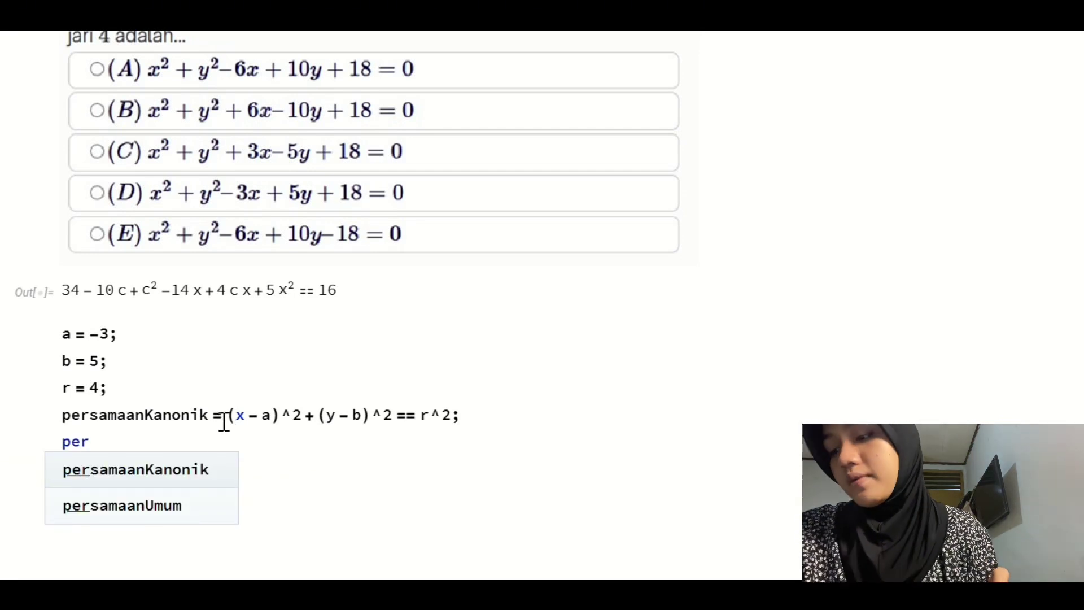
pyautogui.click(136, 504)
pyautogui.write('= Expand')
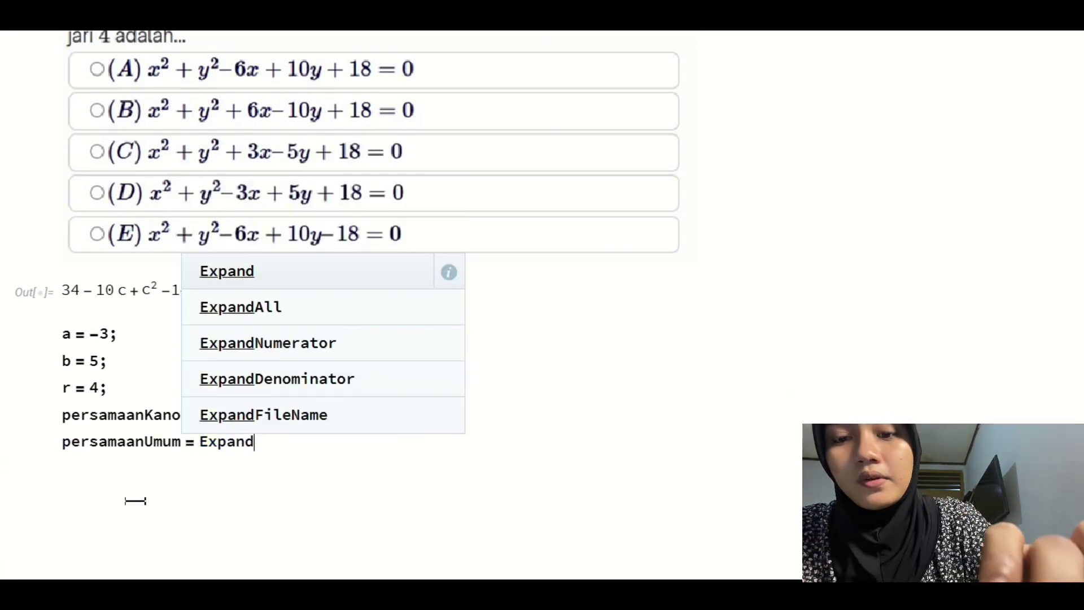
pyautogui.write('[per')
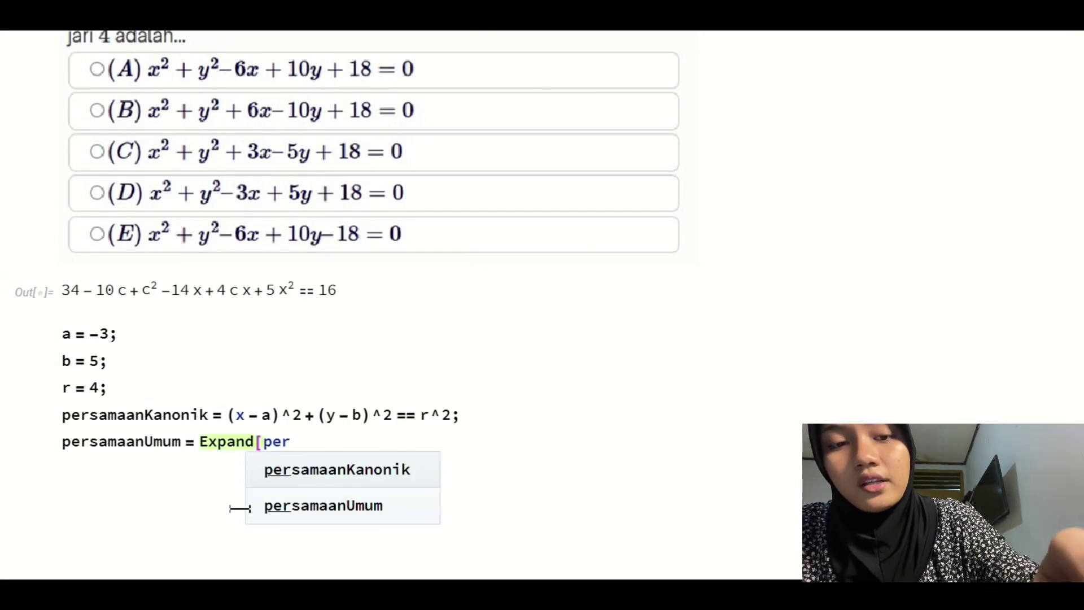
pyautogui.click(291, 472)
pyautogui.write('] ')
# Add a final line that outputs persamaanUmum and evaluate the cell.
pyautogui.write('p')
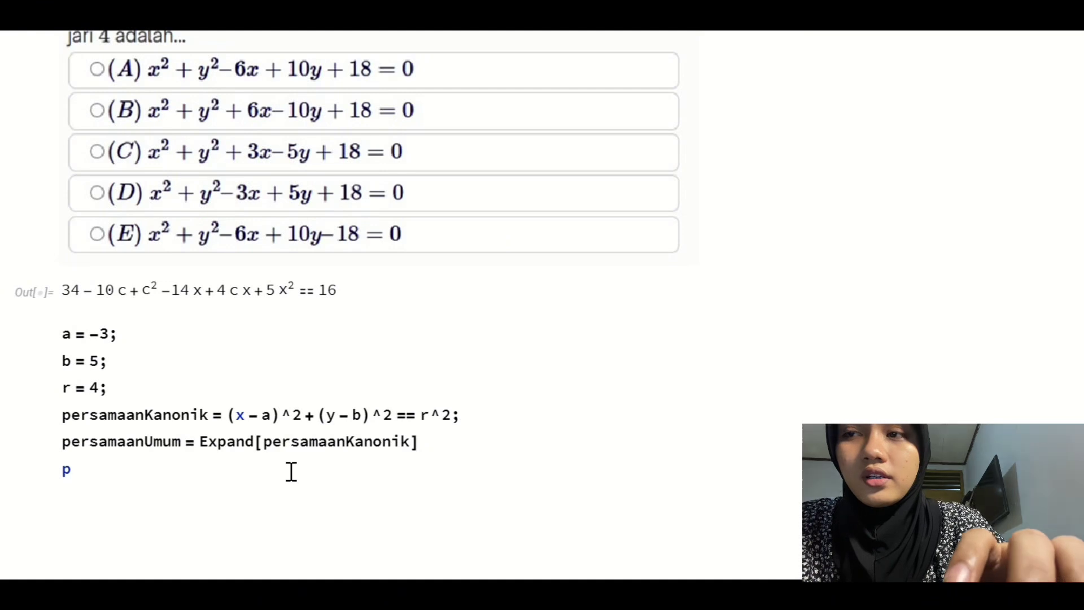
pyautogui.write('er')
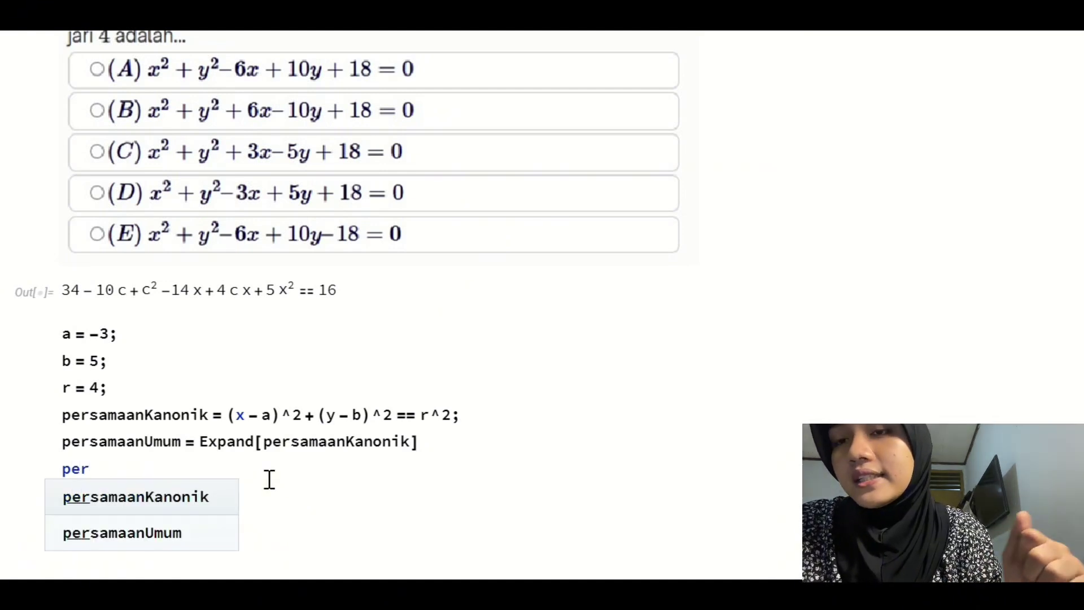
pyautogui.click(169, 530)
pyautogui.hotkey('shift', 'Return')
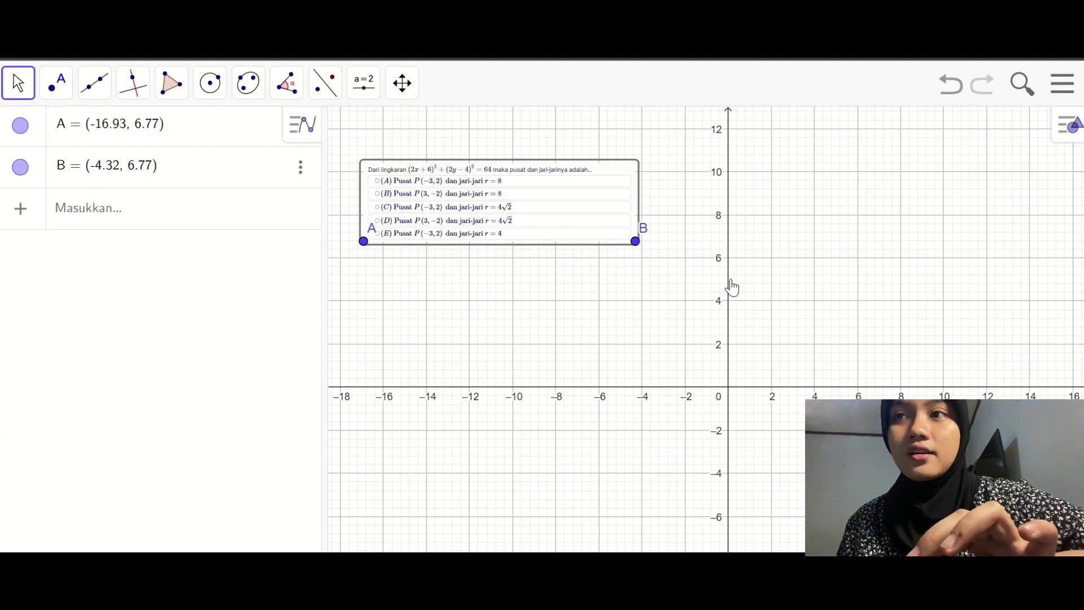
# In GeoGebra, begin a new equation labelled eq1 with the squared term (2x + 6)^2.
pyautogui.click(199, 207)
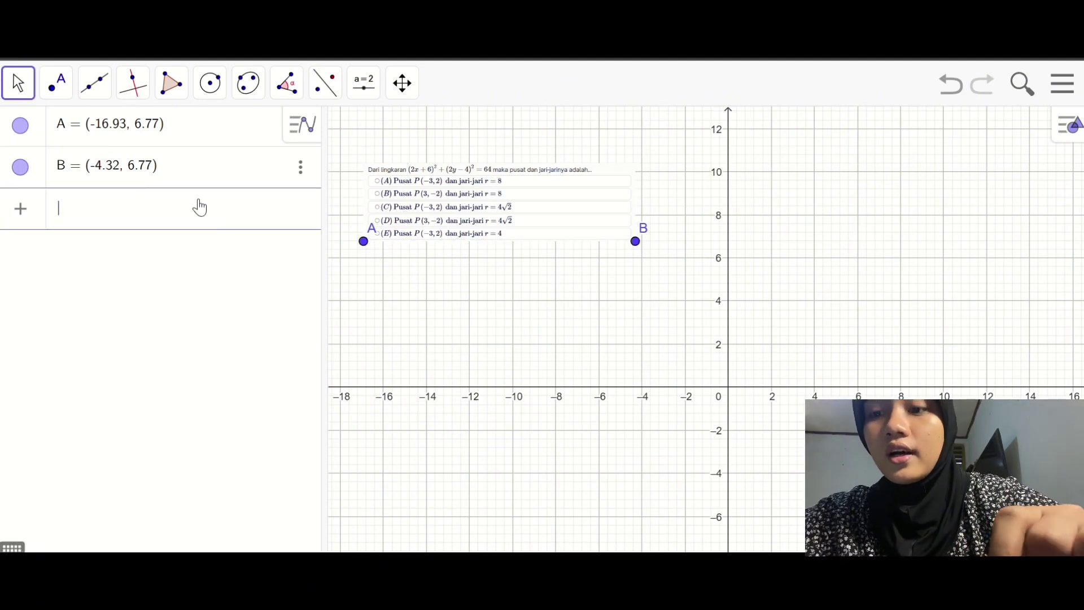
pyautogui.write('eq1 ')
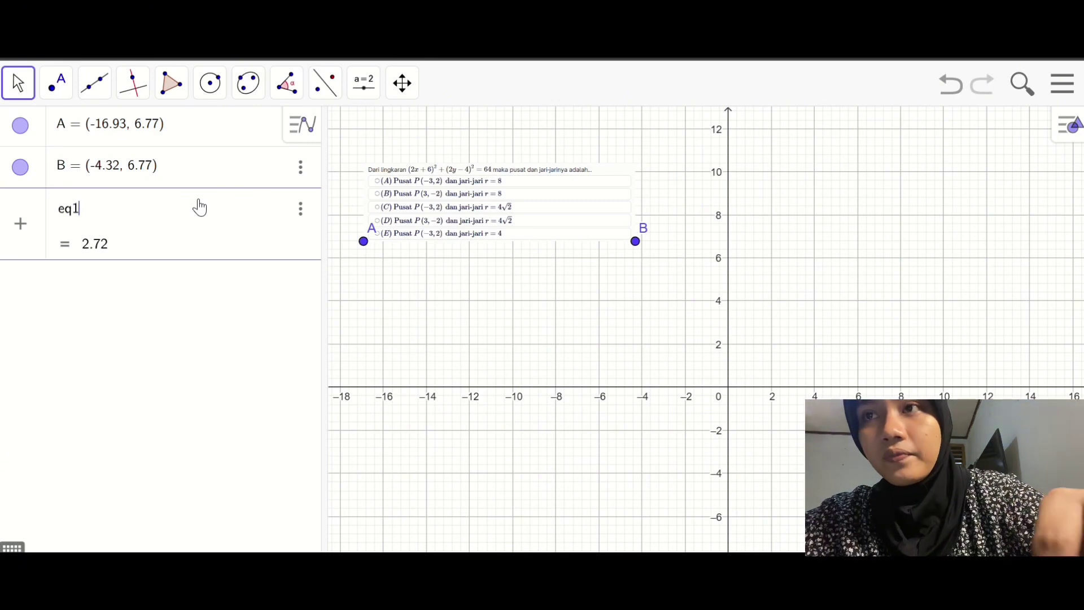
pyautogui.write(':')
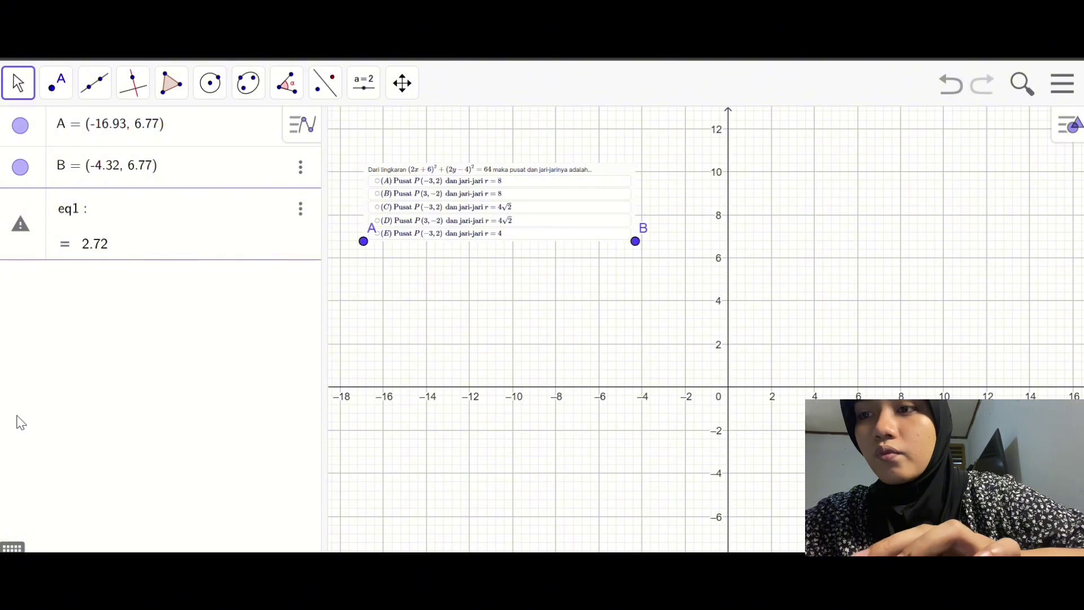
pyautogui.click(13, 547)
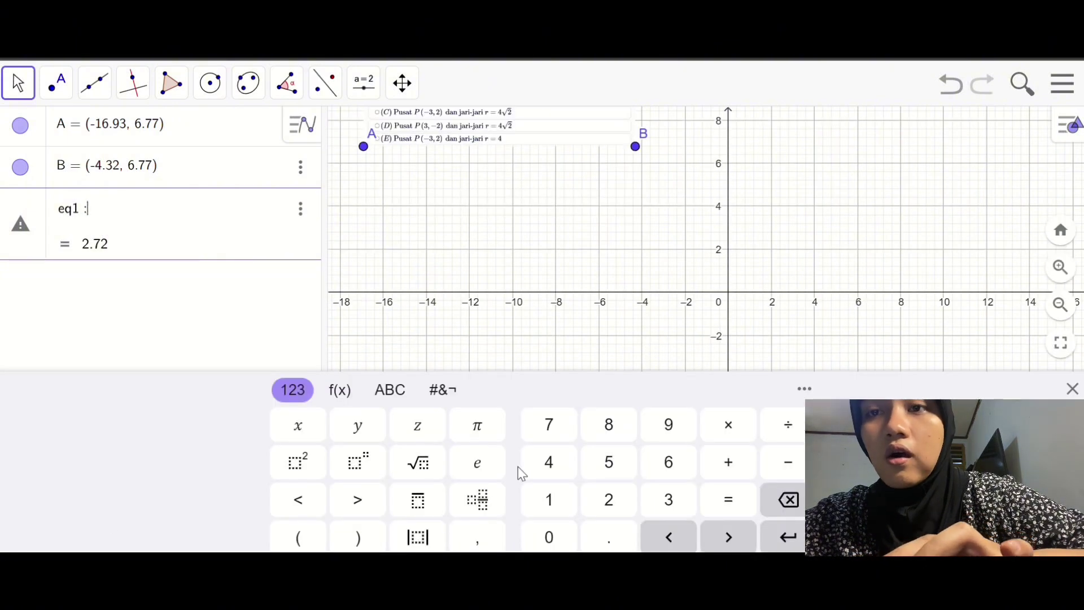
pyautogui.click(303, 463)
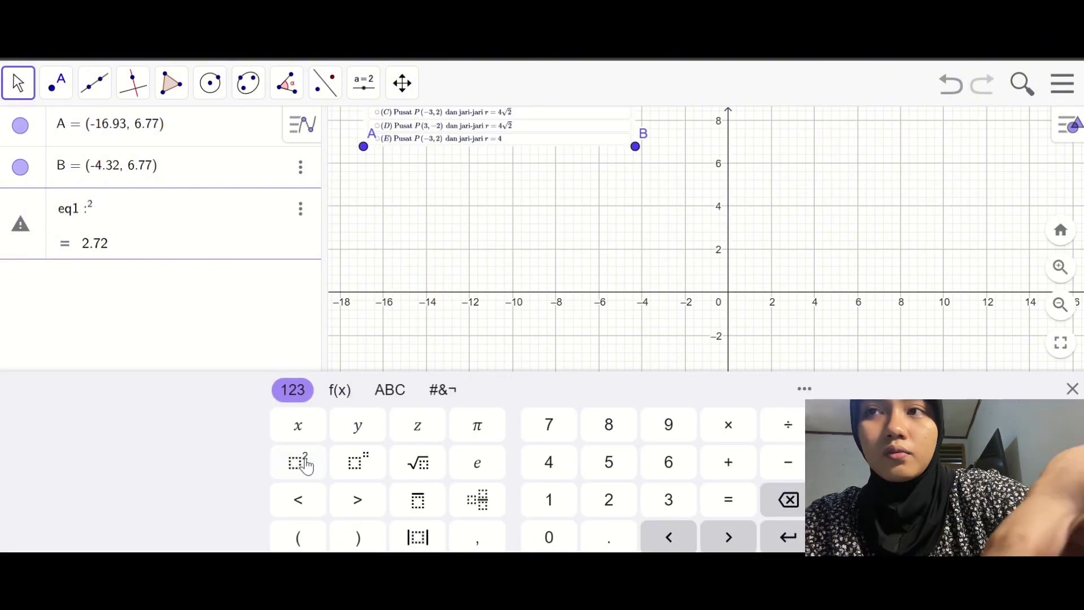
pyautogui.write('(')
pyautogui.press('BackSpace')
pyautogui.write('(2x + ')
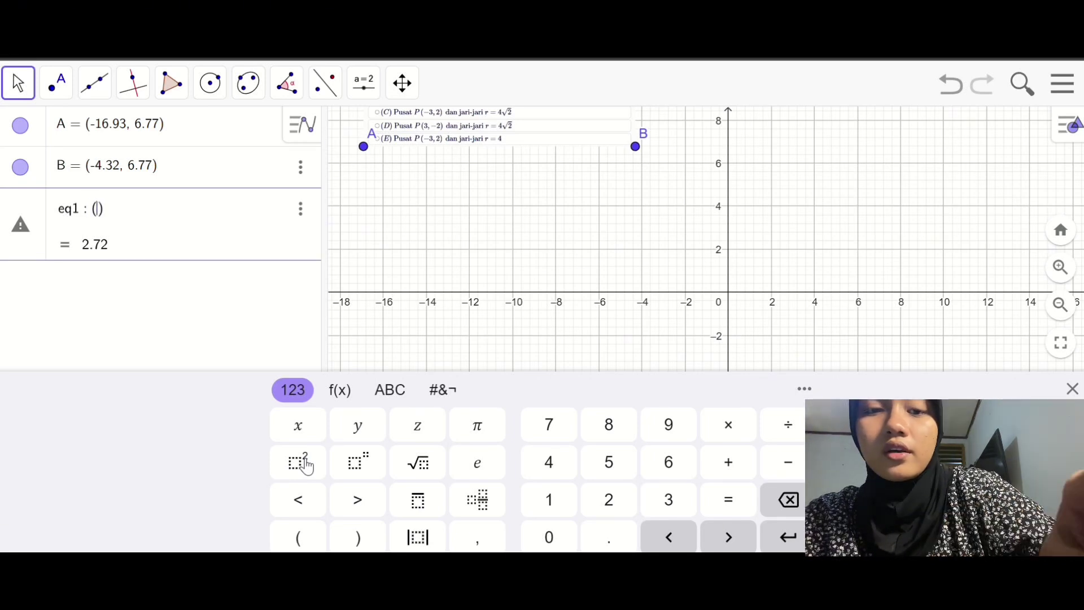
pyautogui.write('6')
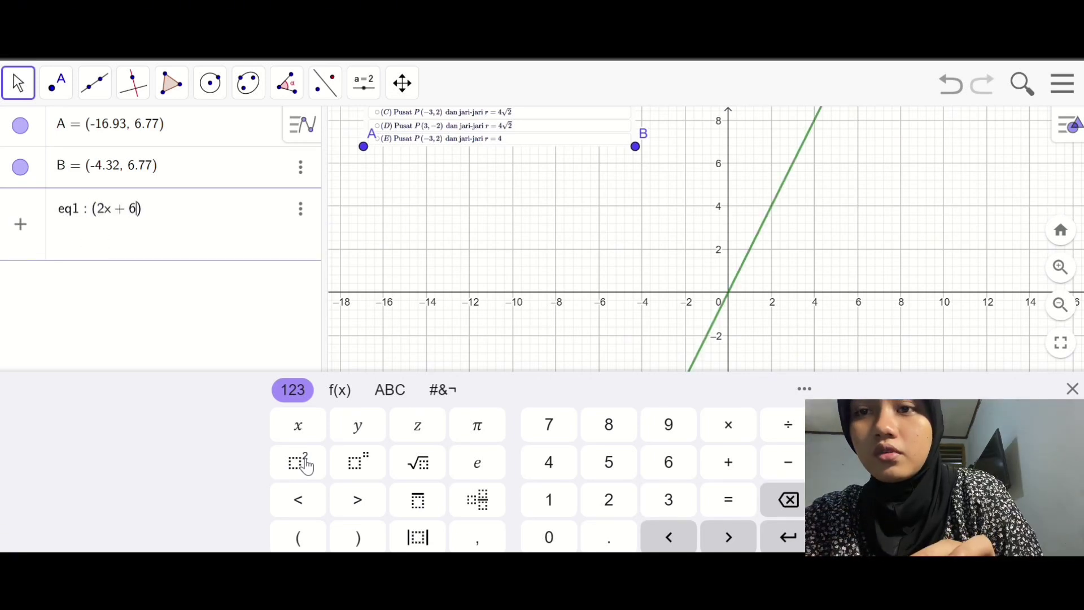
pyautogui.click(296, 475)
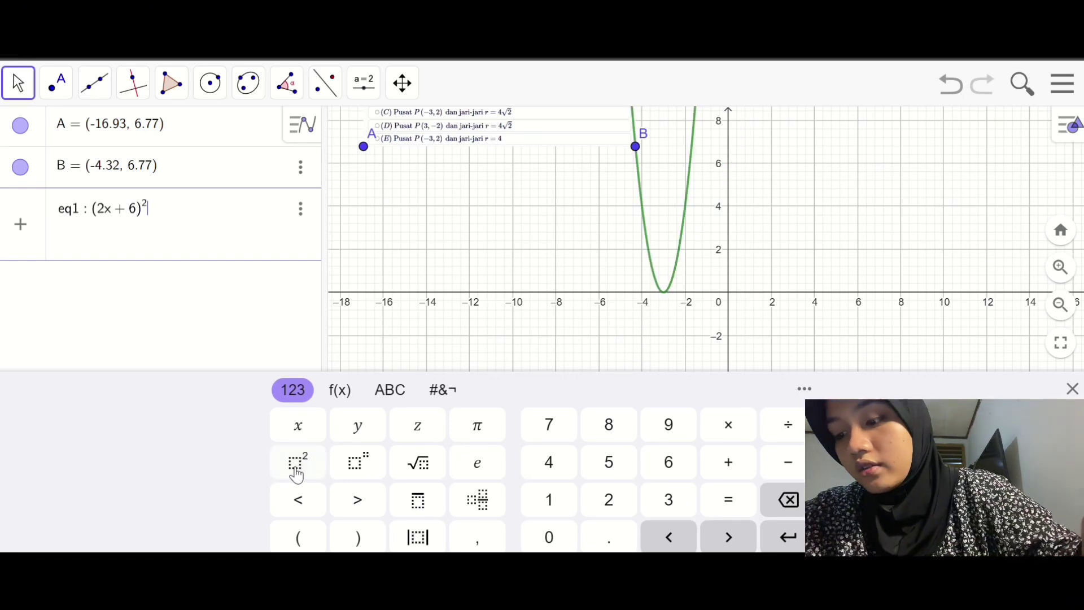
# Complete eq1 with + (2y − 4)^2 = 64 and plot the circle.
pyautogui.write('+(')
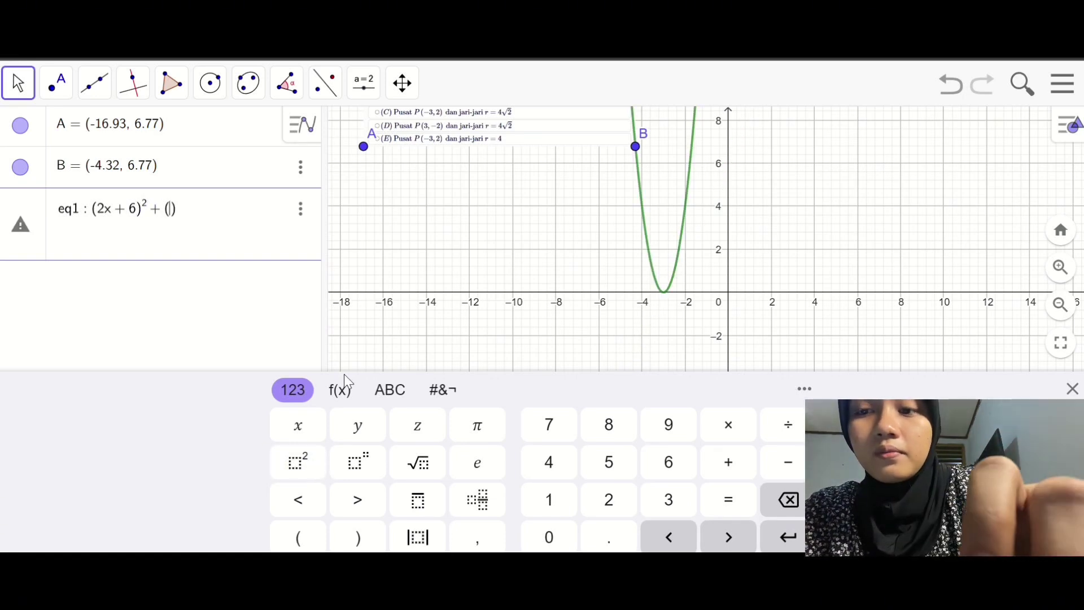
pyautogui.write('2y-')
pyautogui.write('4')
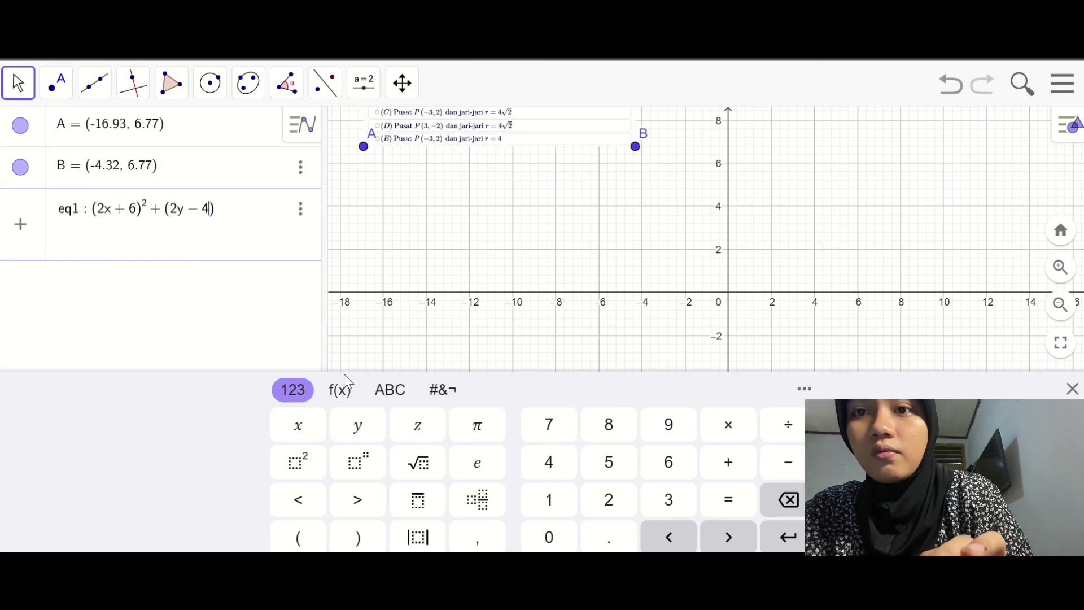
pyautogui.click(299, 463)
pyautogui.write('= ')
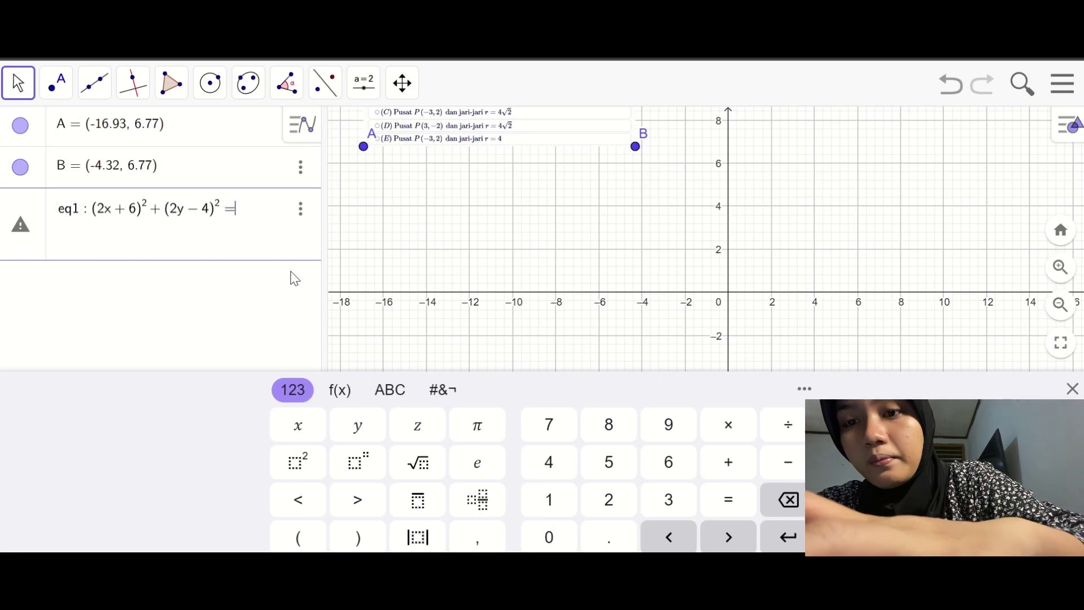
pyautogui.write('64')
pyautogui.press('Return')
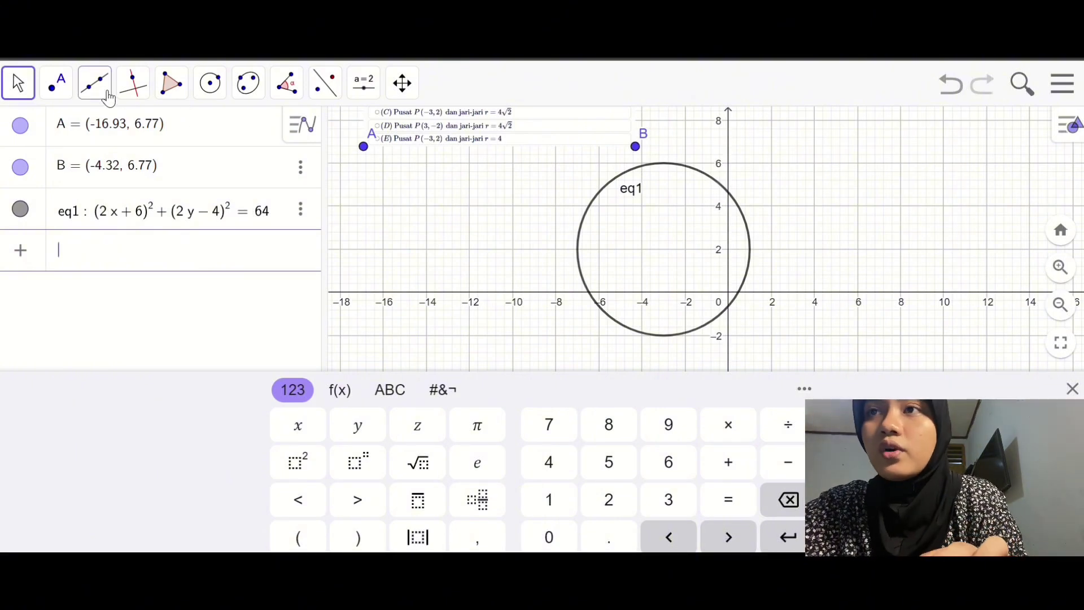
# Construct the centre point of the eq1 circle with the Midpoint or Center tool.
pyautogui.click(56, 83)
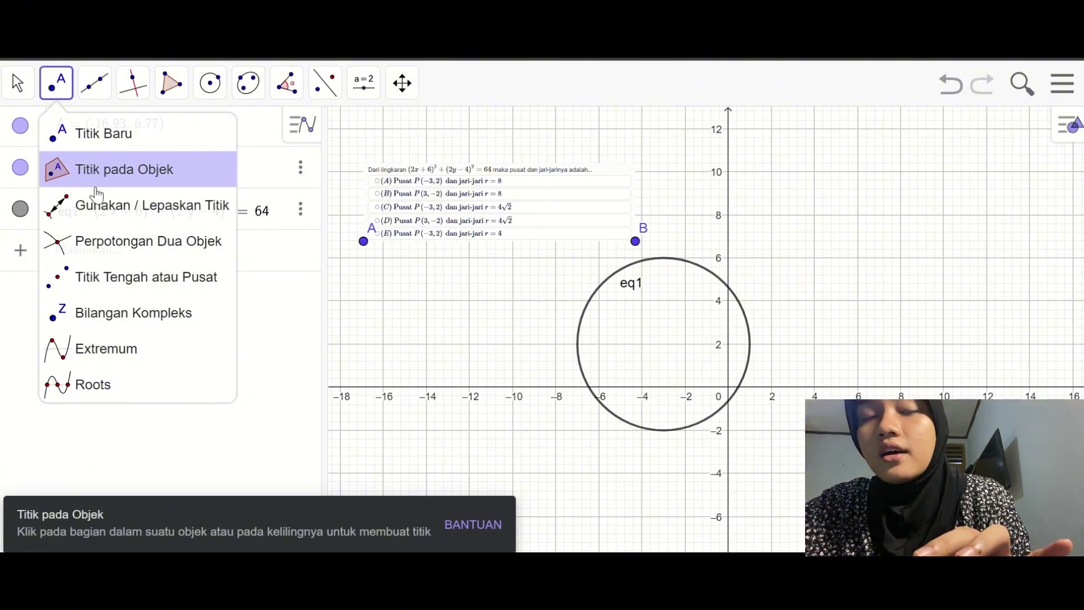
pyautogui.click(113, 284)
pyautogui.click(579, 323)
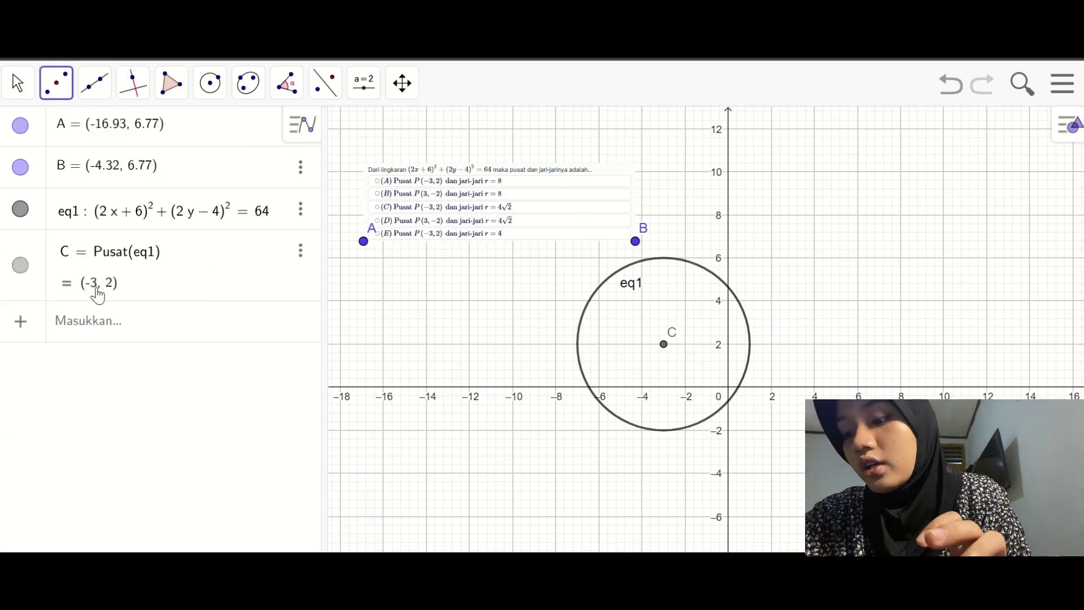
pyautogui.click(119, 318)
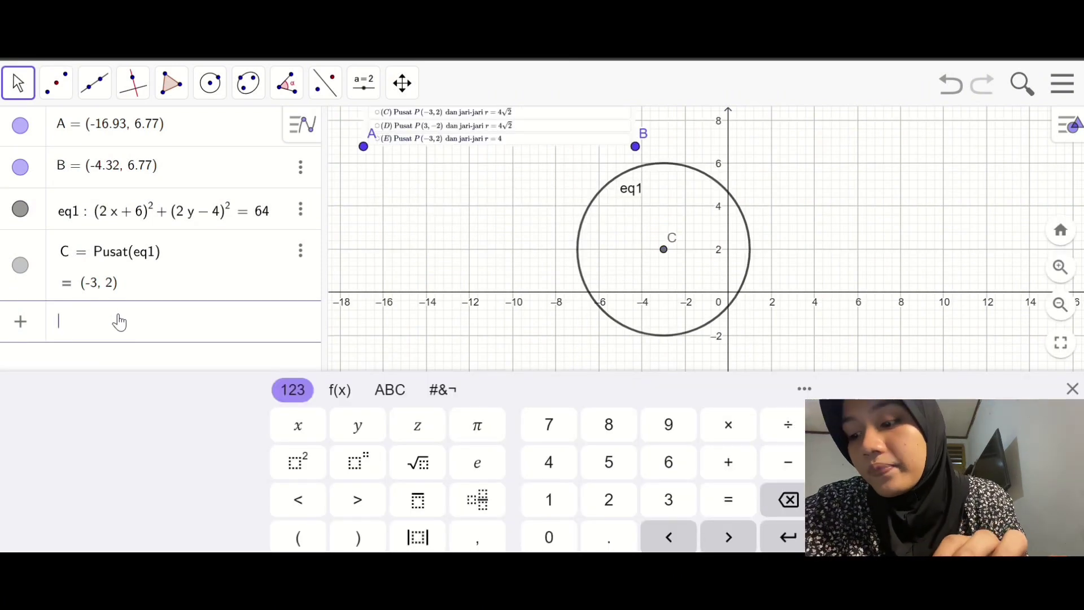
pyautogui.click(212, 86)
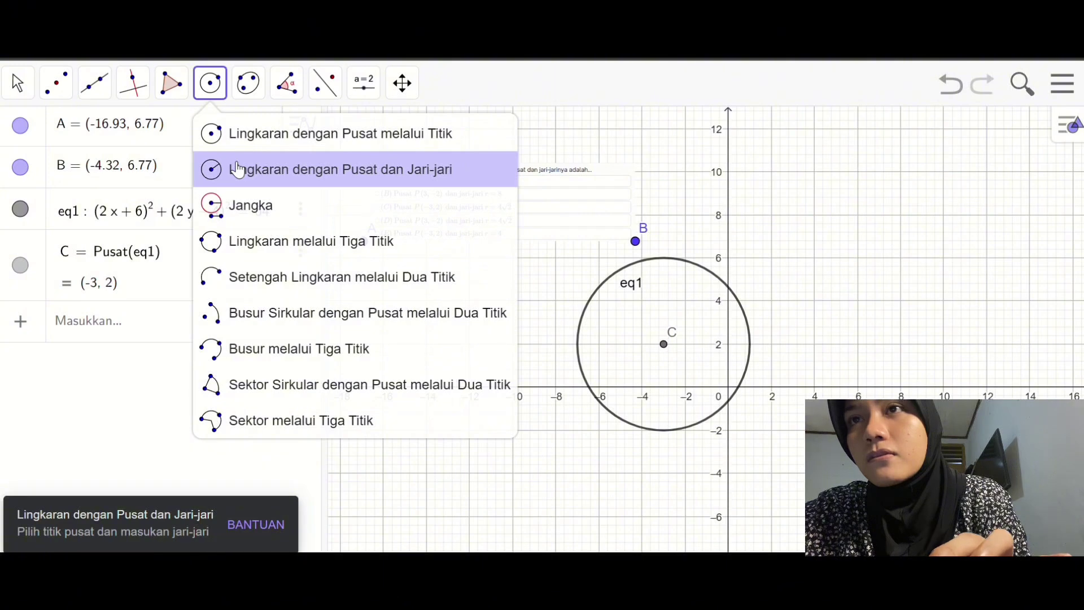
pyautogui.moveTo(93, 84)
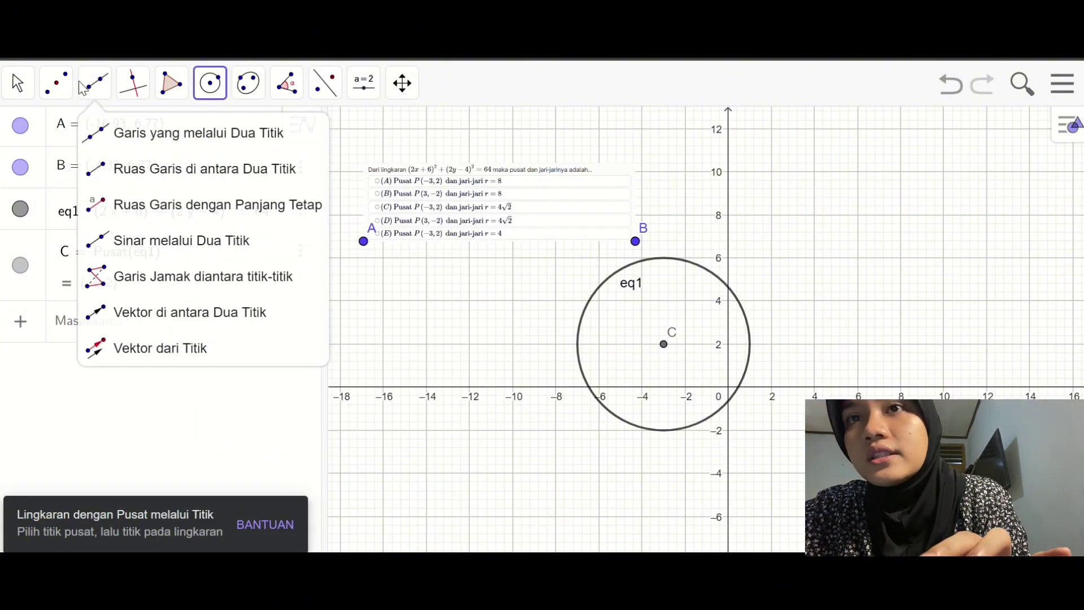
pyautogui.moveTo(204, 86)
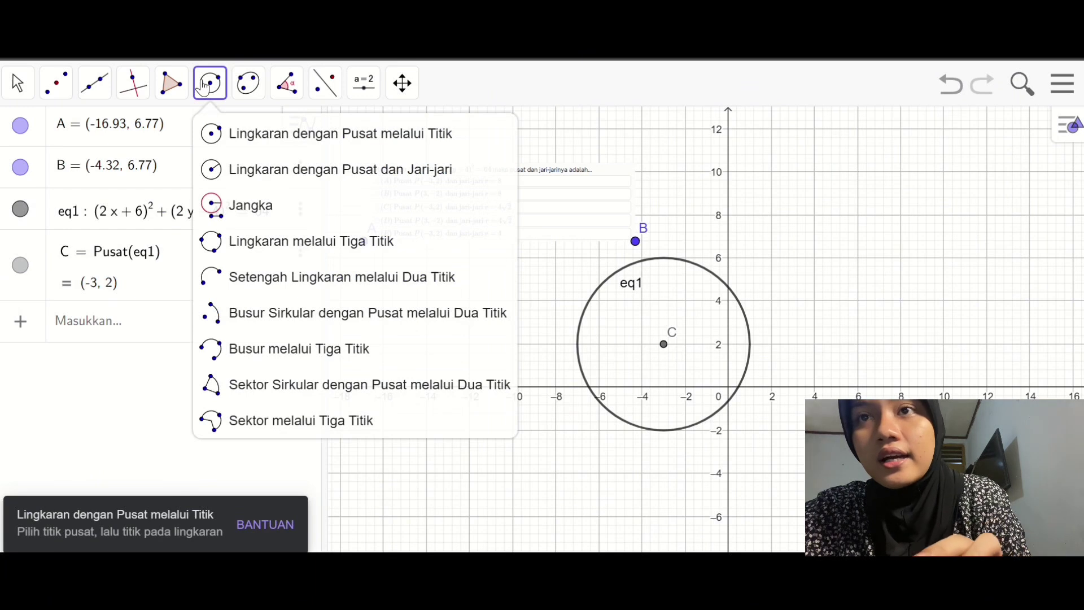
pyautogui.click(273, 169)
pyautogui.click(580, 361)
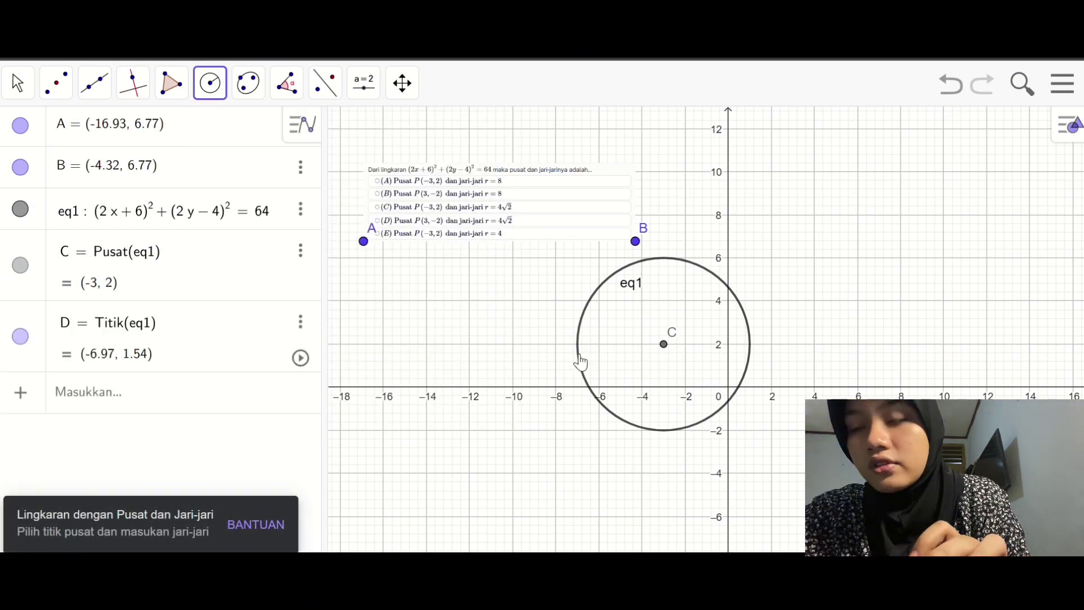
pyautogui.click(520, 322)
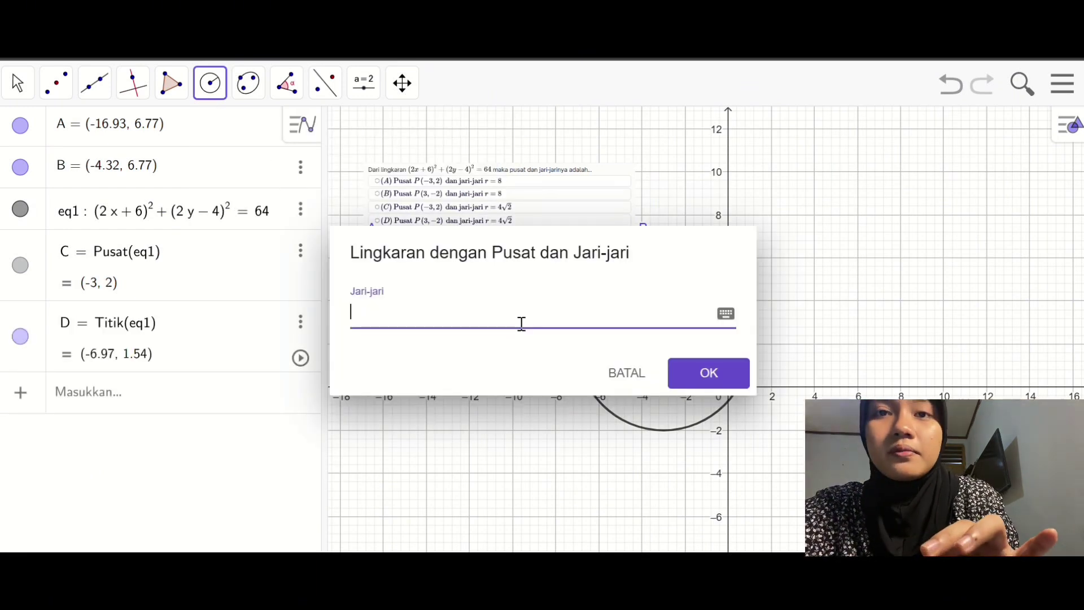
pyautogui.click(623, 378)
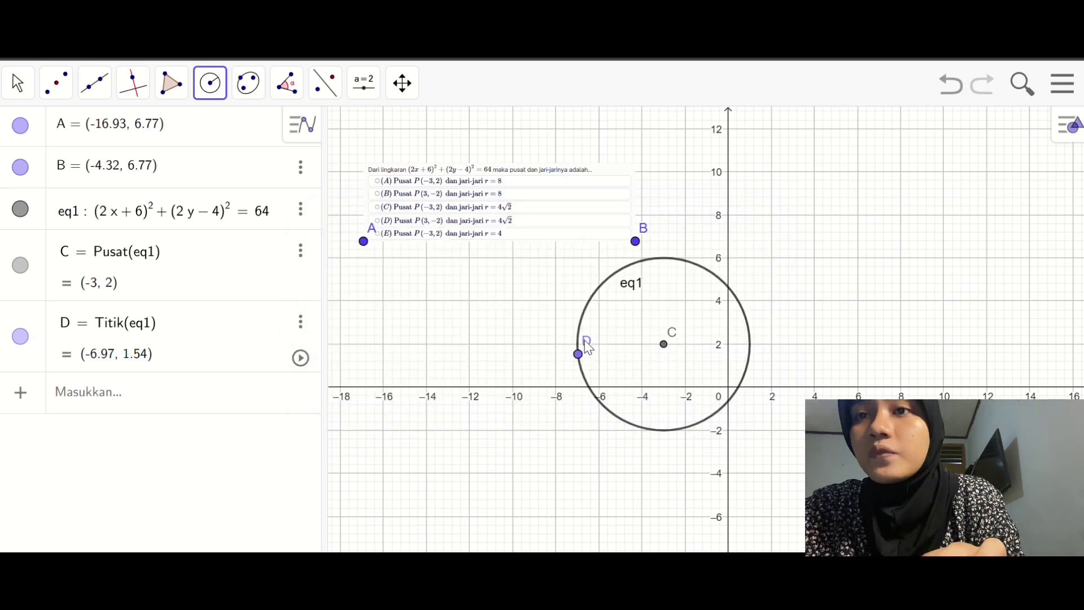
pyautogui.click(300, 324)
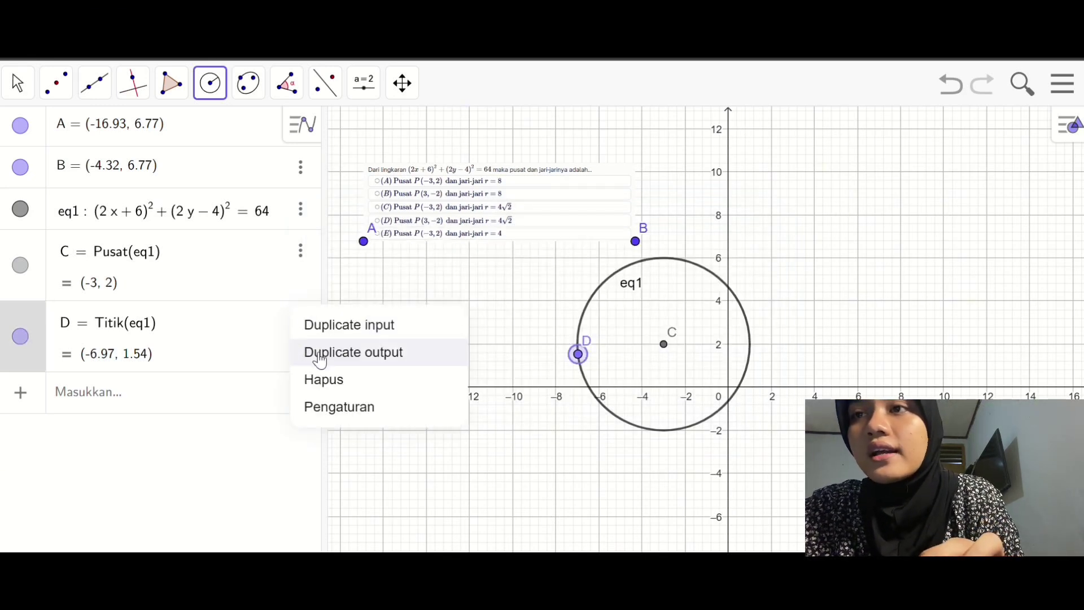
pyautogui.click(321, 376)
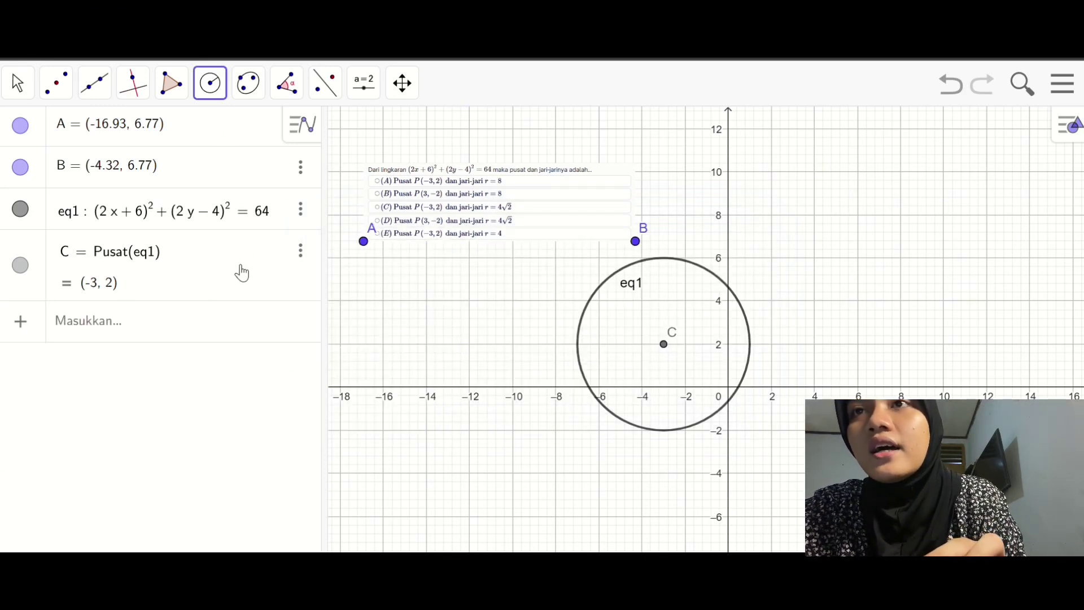
# Construct a circle centred on point C with radius 4 using the Circle with Center and Radius tool.
pyautogui.click(213, 86)
pyautogui.click(290, 170)
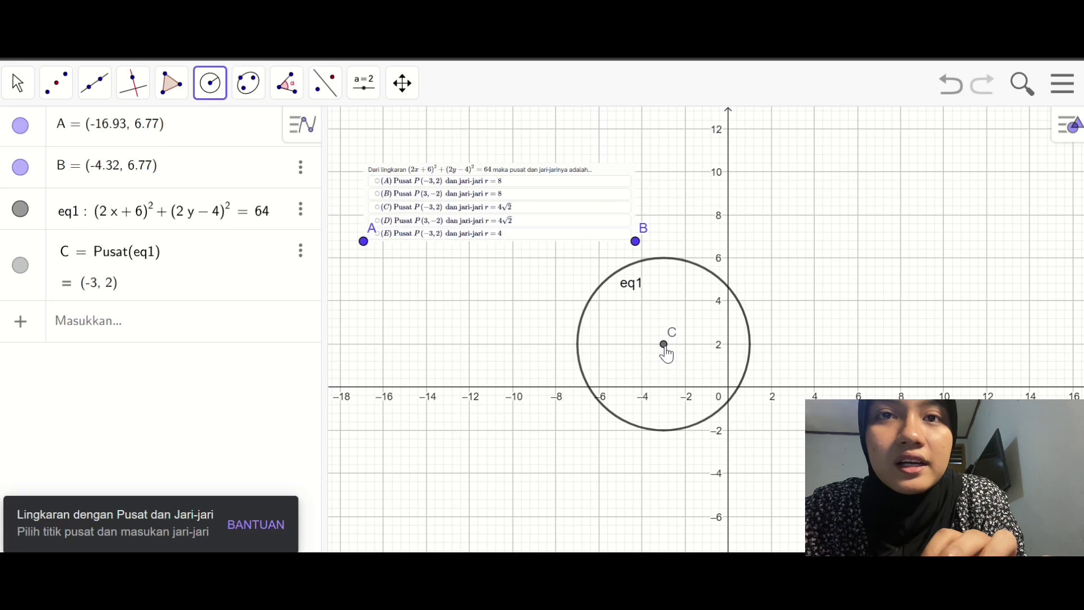
pyautogui.click(664, 345)
pyautogui.write('4')
pyautogui.click(724, 379)
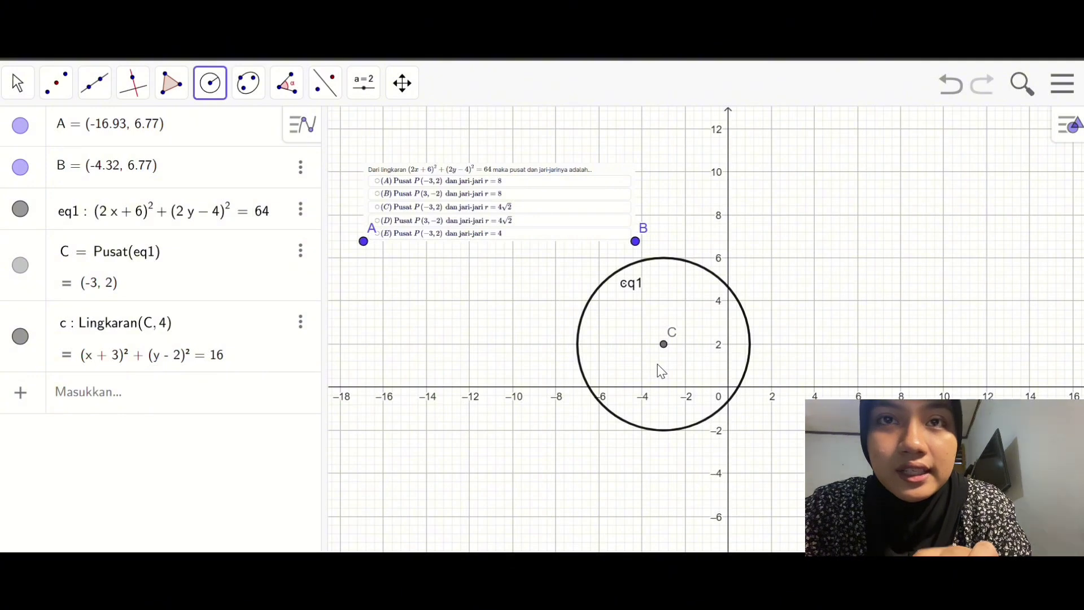
pyautogui.scroll(3, 662, 371)
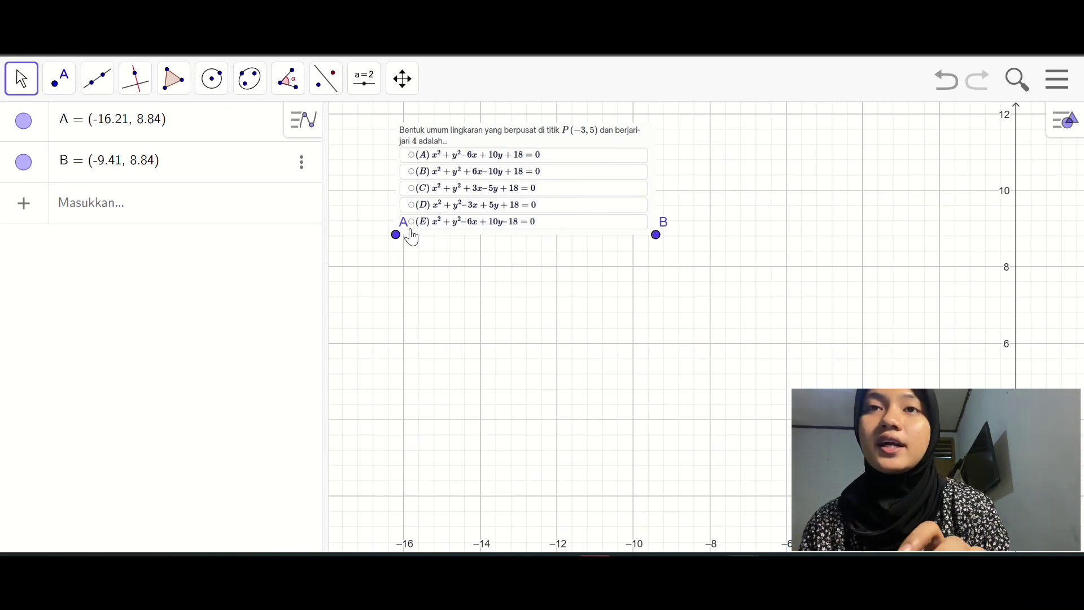
# Define point P = (−3, 5) for the next problem.
pyautogui.click(180, 205)
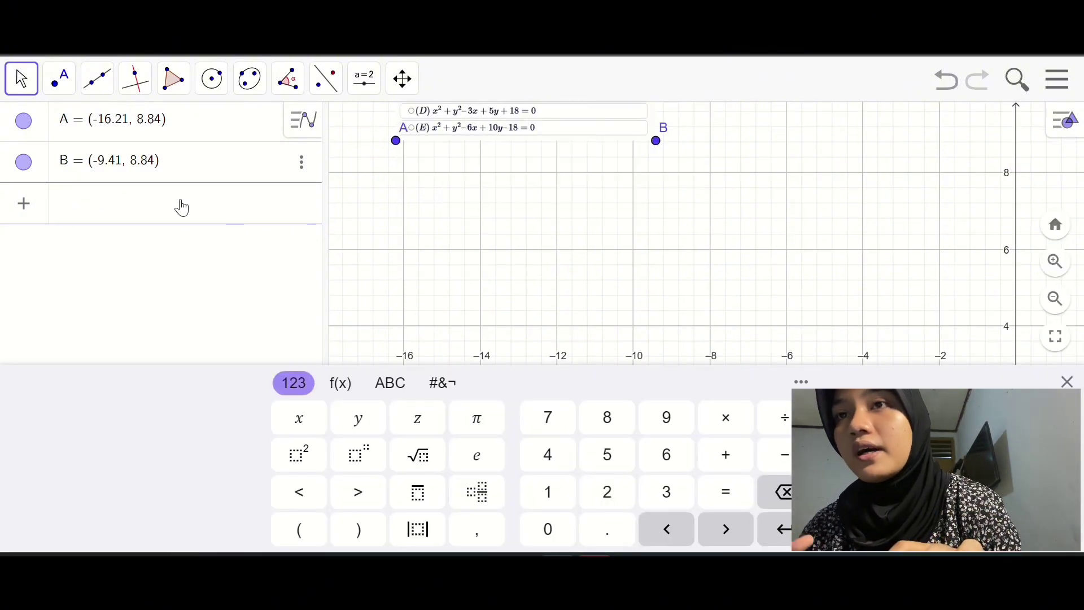
pyautogui.write('=(-3,5')
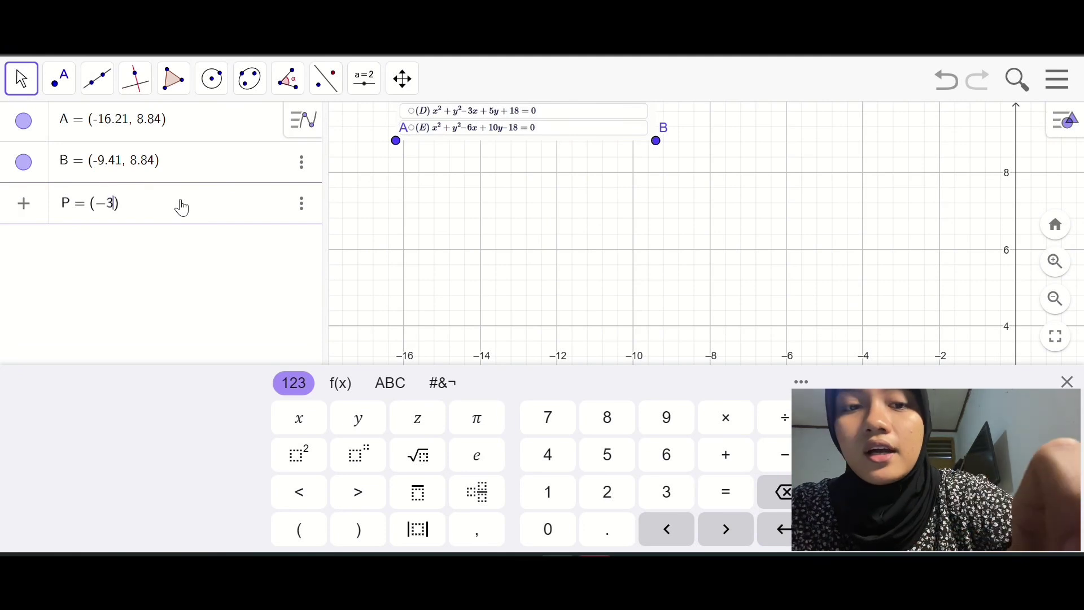
pyautogui.press('Return')
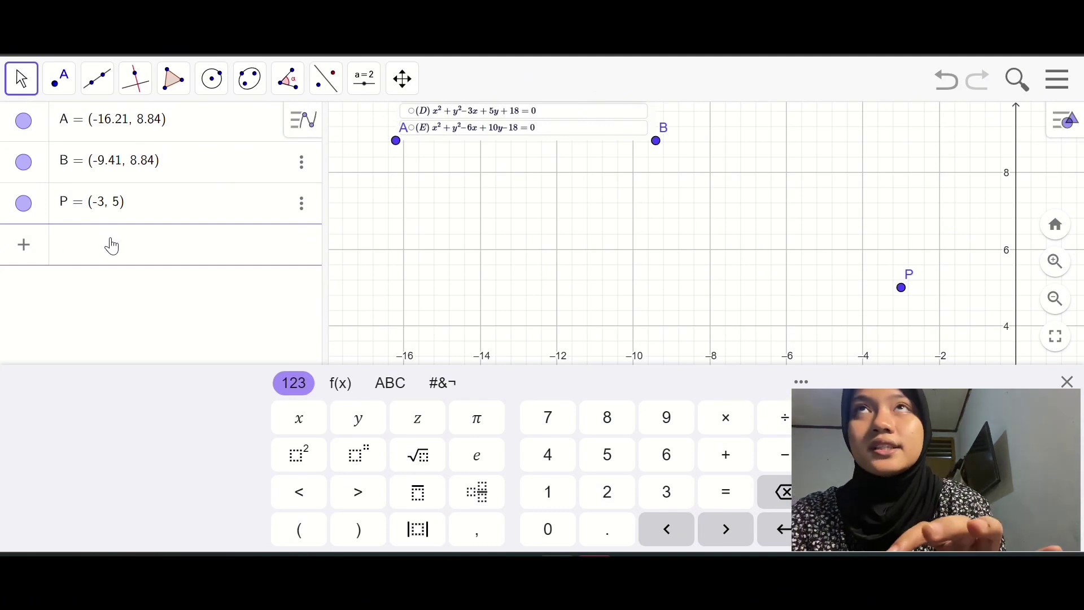
# Plot circle c with the command Circle(P, 4).
pyautogui.write('C')
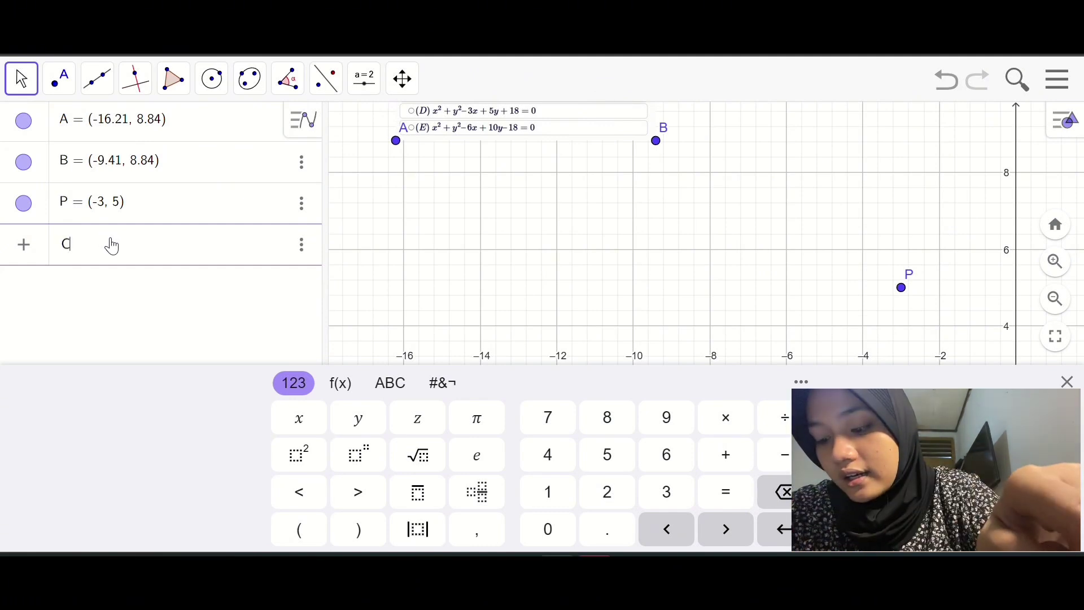
pyautogui.press('BackSpace')
pyautogui.write('c=Circ')
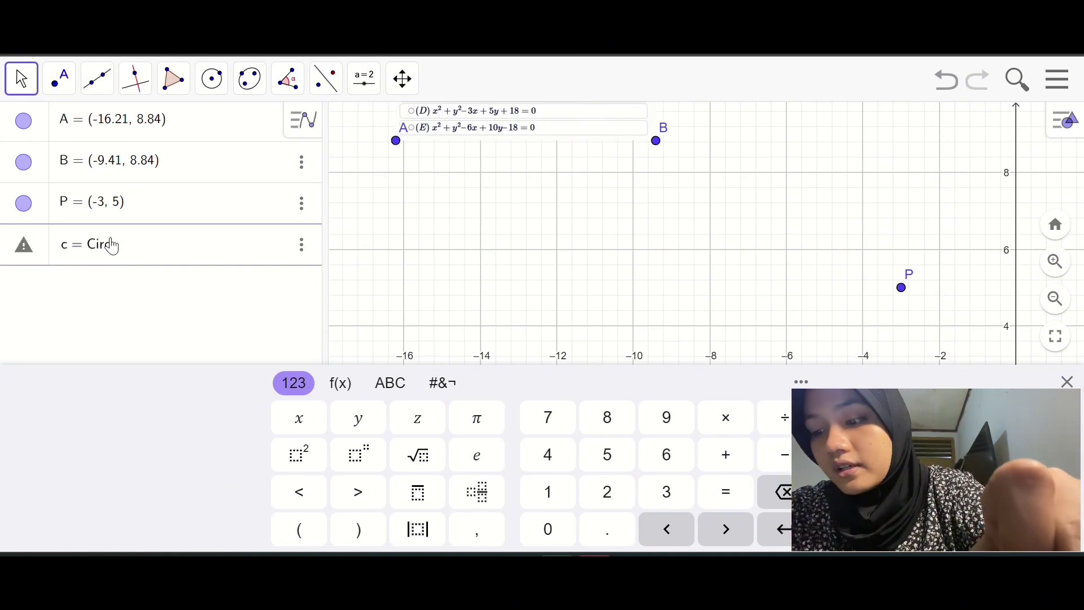
pyautogui.write('(p')
pyautogui.press('BackSpace')
pyautogui.write('P, 4')
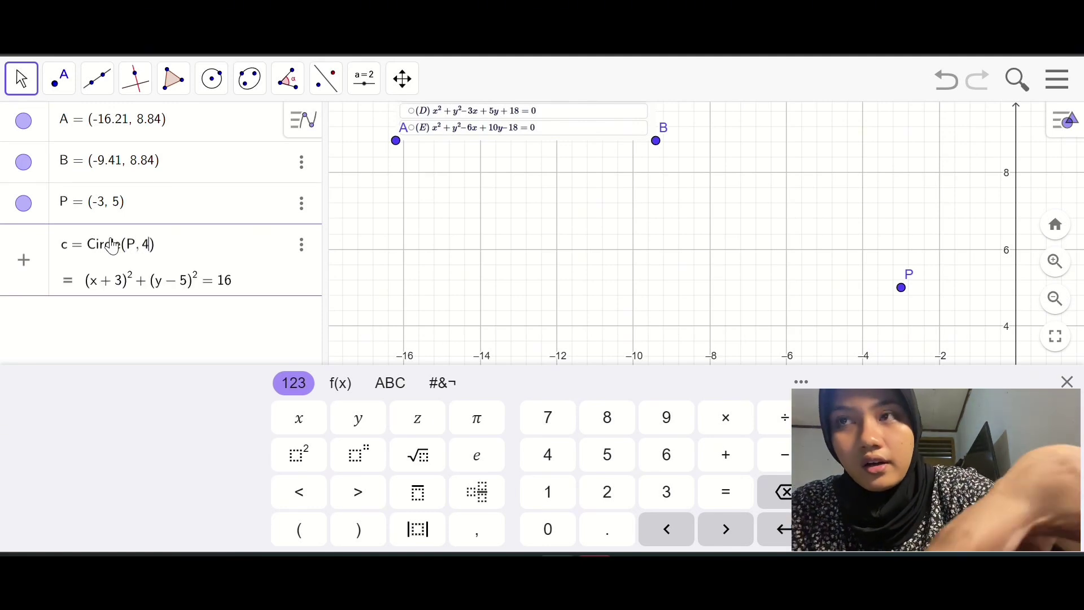
pyautogui.press('Return')
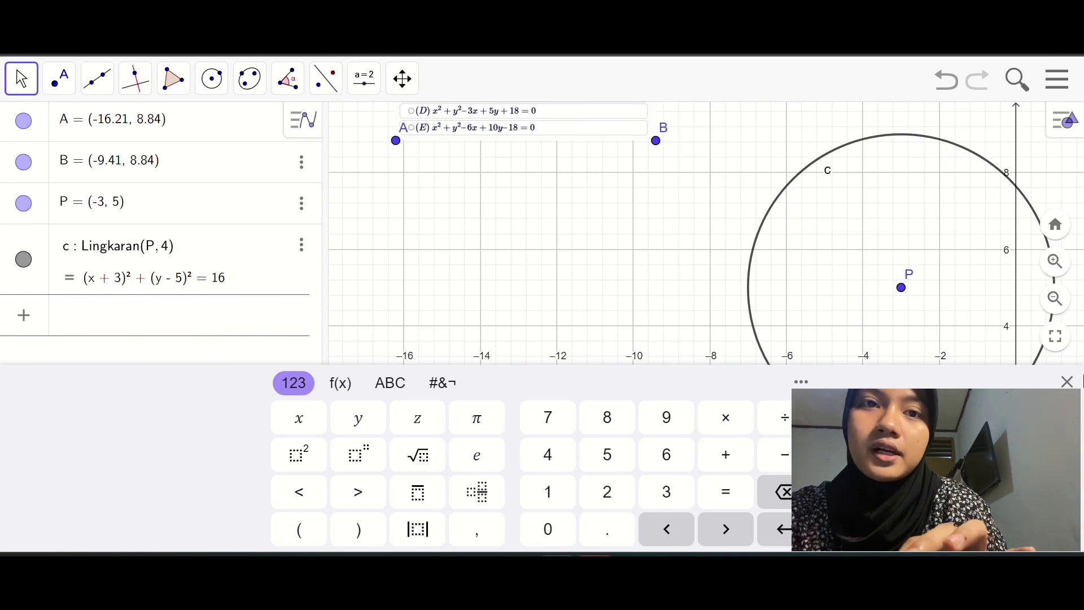
pyautogui.click(1066, 382)
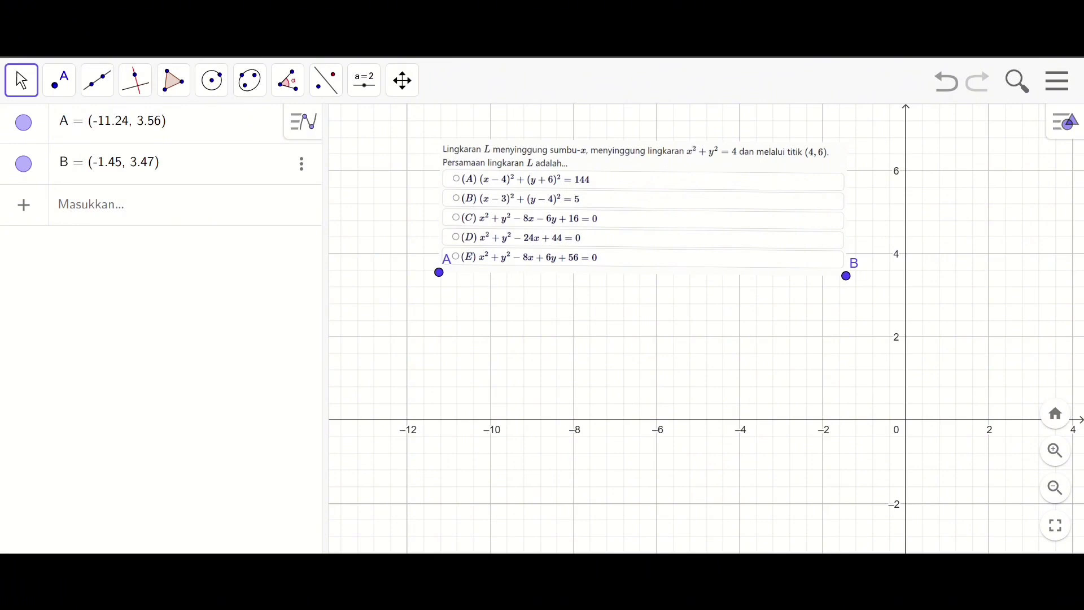
# For the tangent-circle problem, plot the circle x² + y² = 4 and define point P = (4, 6).
pyautogui.click(173, 205)
pyautogui.write('x')
pyautogui.click(310, 462)
pyautogui.write('+y')
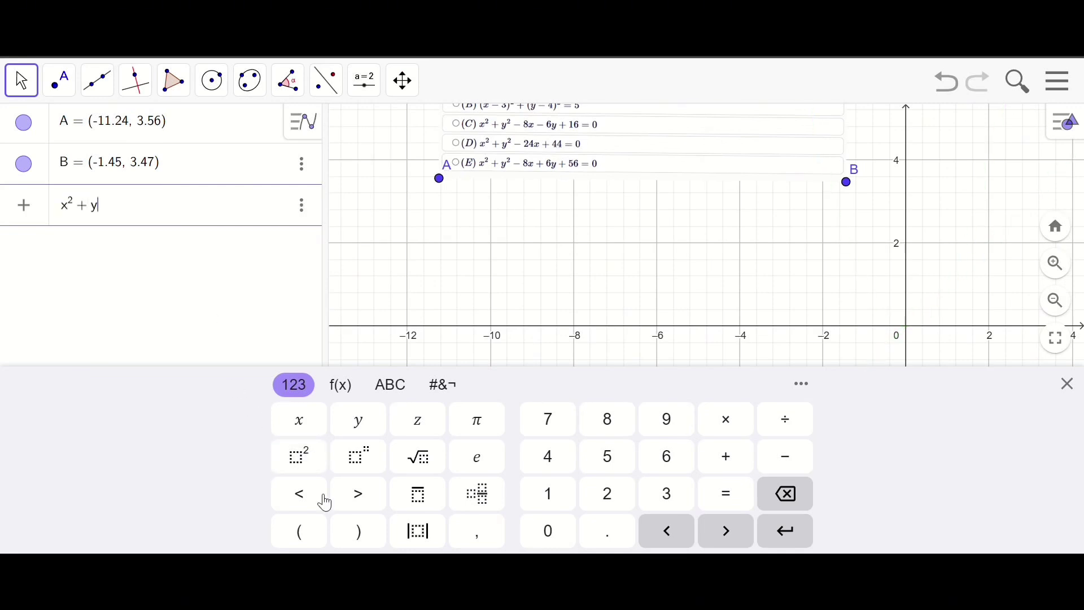
pyautogui.click(297, 463)
pyautogui.write('=4')
pyautogui.press('Return')
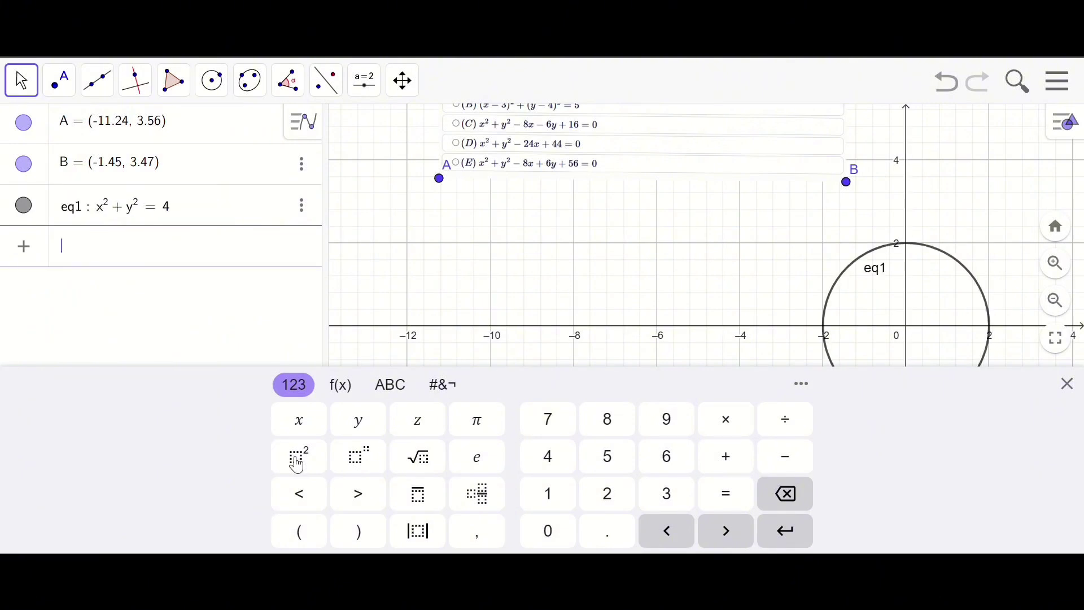
pyautogui.write('P = (4,6)')
pyautogui.press('Return')
# Define C = Perpotongan(SumbuX, SumbuY) as the axes' intersection and add point Q = (4, 3).
pyautogui.write('C = P')
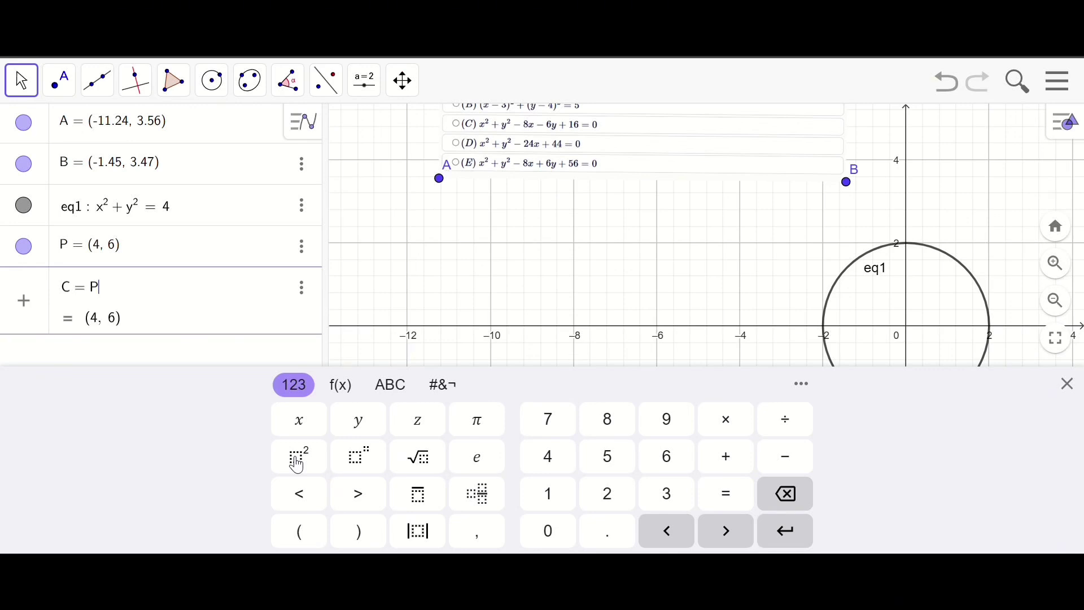
pyautogui.write('erpoto')
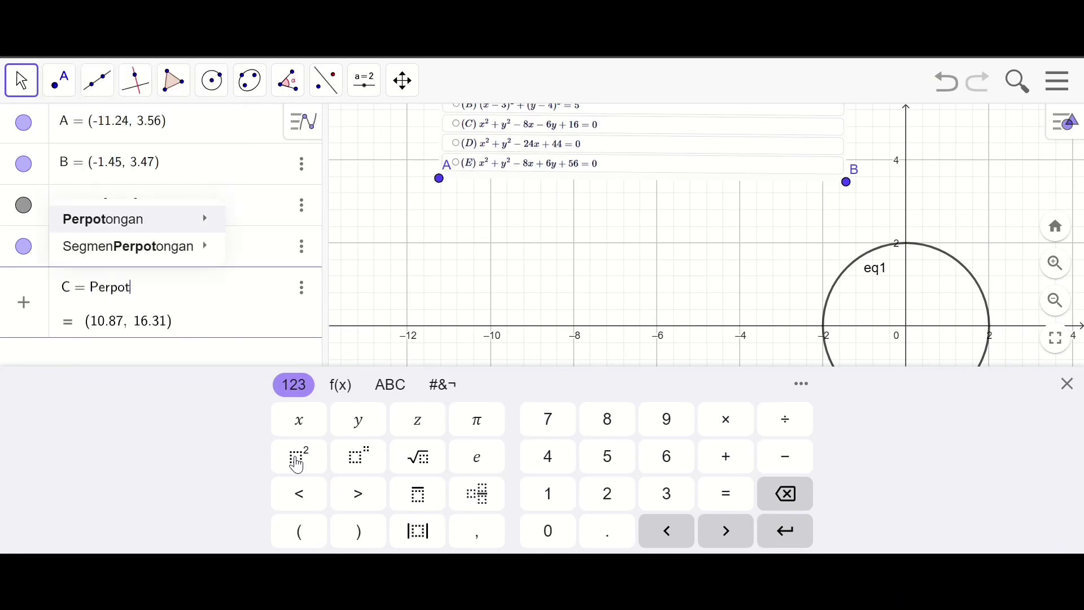
pyautogui.moveTo(160, 214)
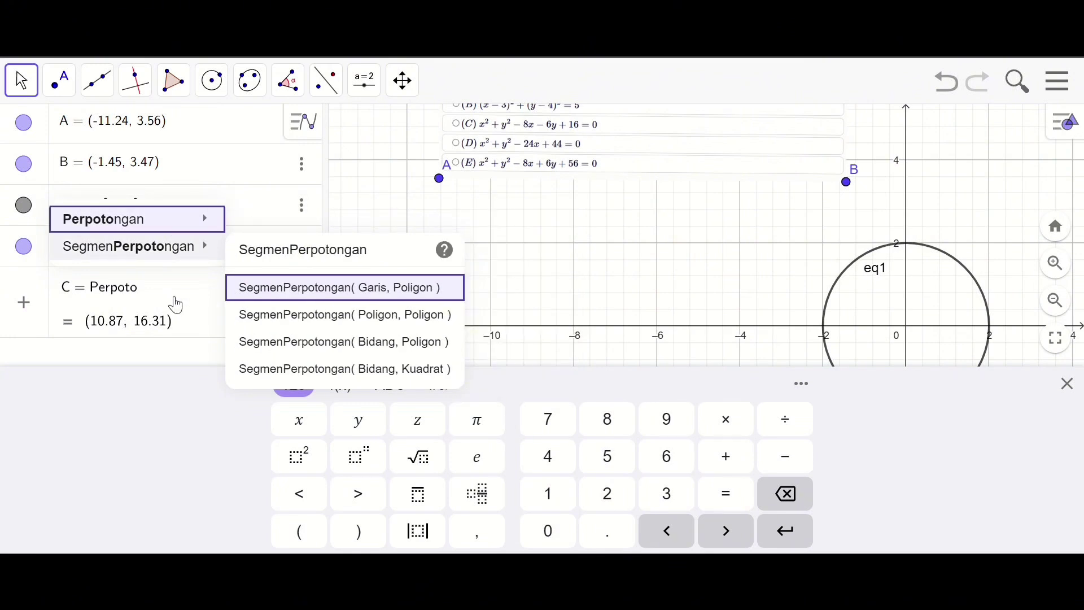
pyautogui.write('ngan(')
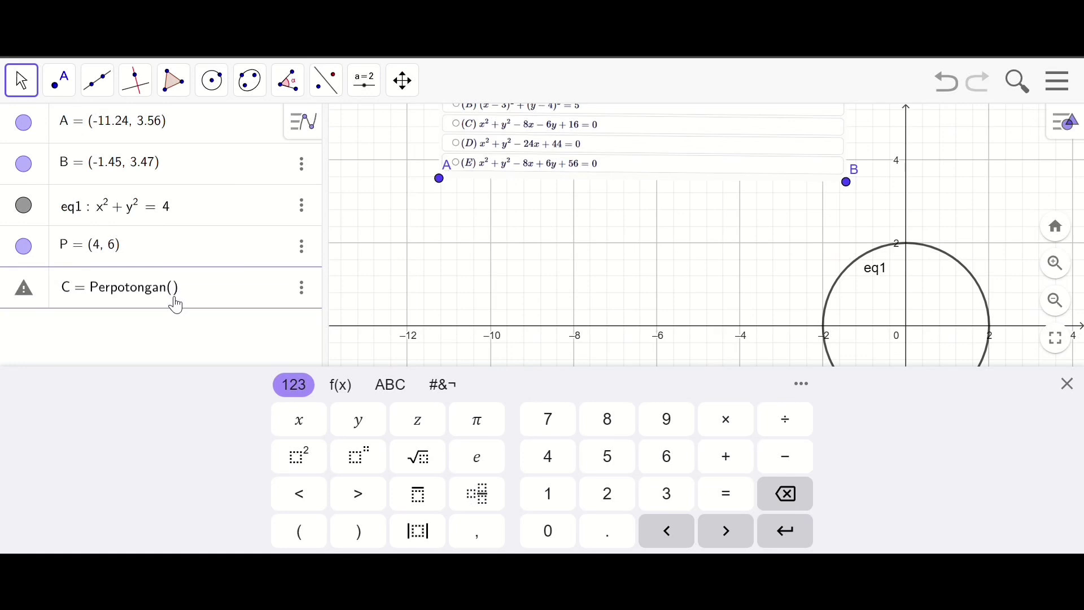
pyautogui.write('Sumbu')
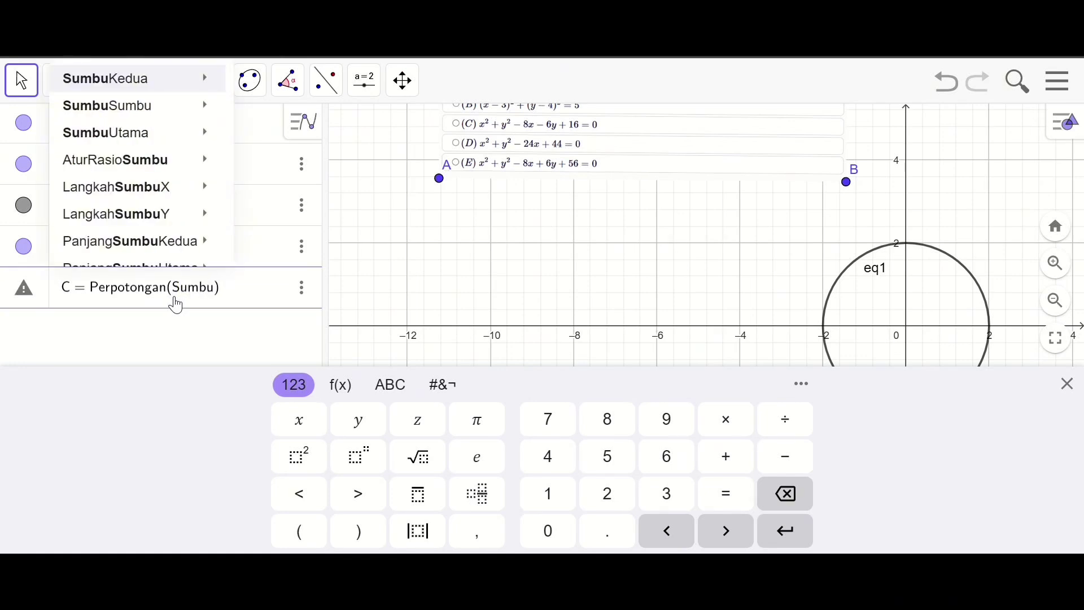
pyautogui.write('X, S')
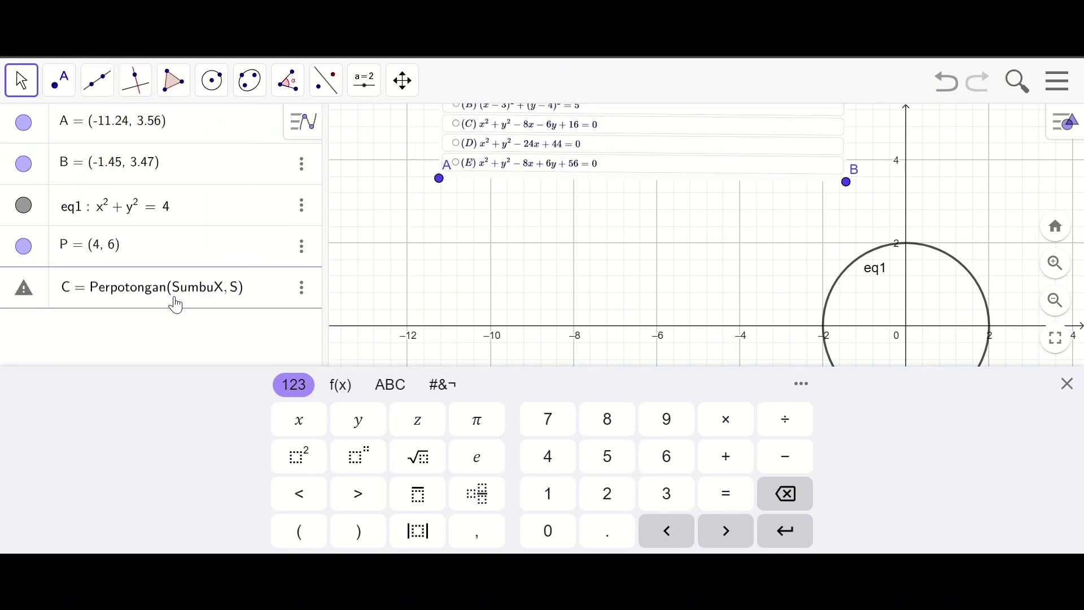
pyautogui.write('umbuY')
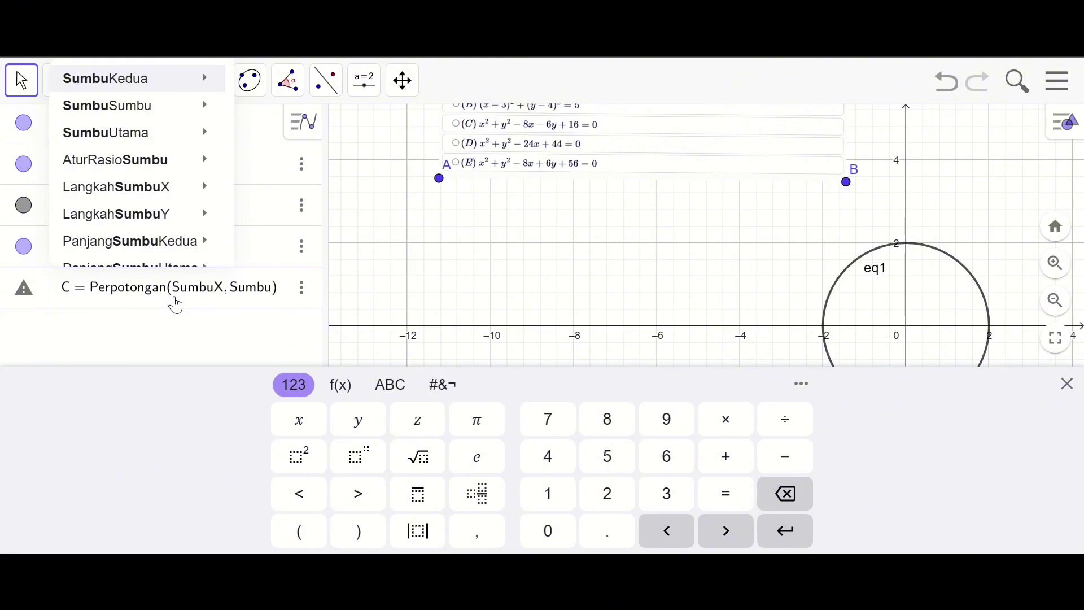
pyautogui.press('Return')
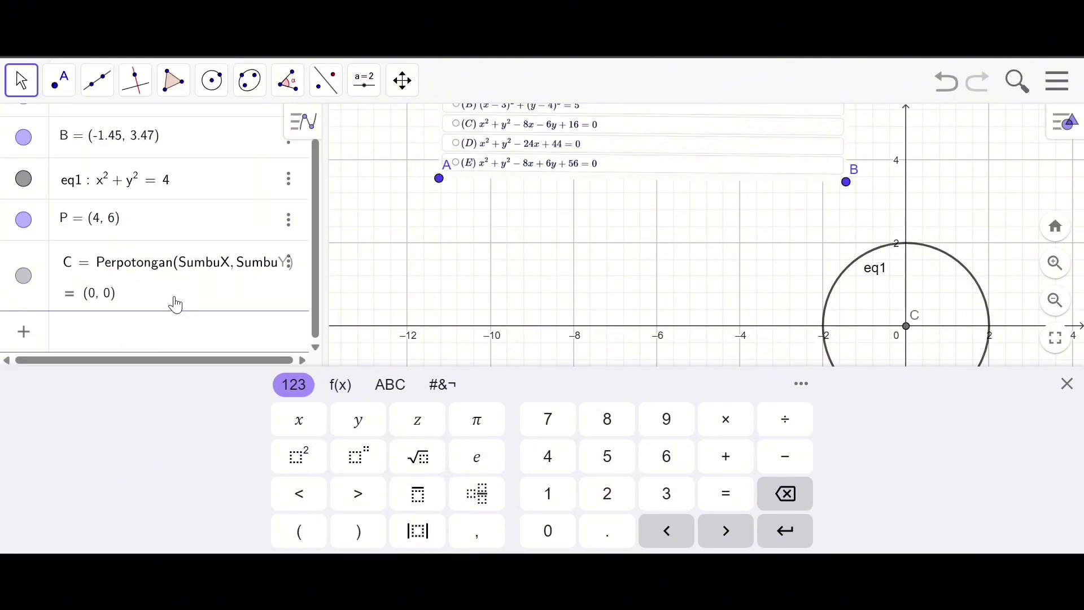
pyautogui.write('Q = (4, 3')
pyautogui.press('Return')
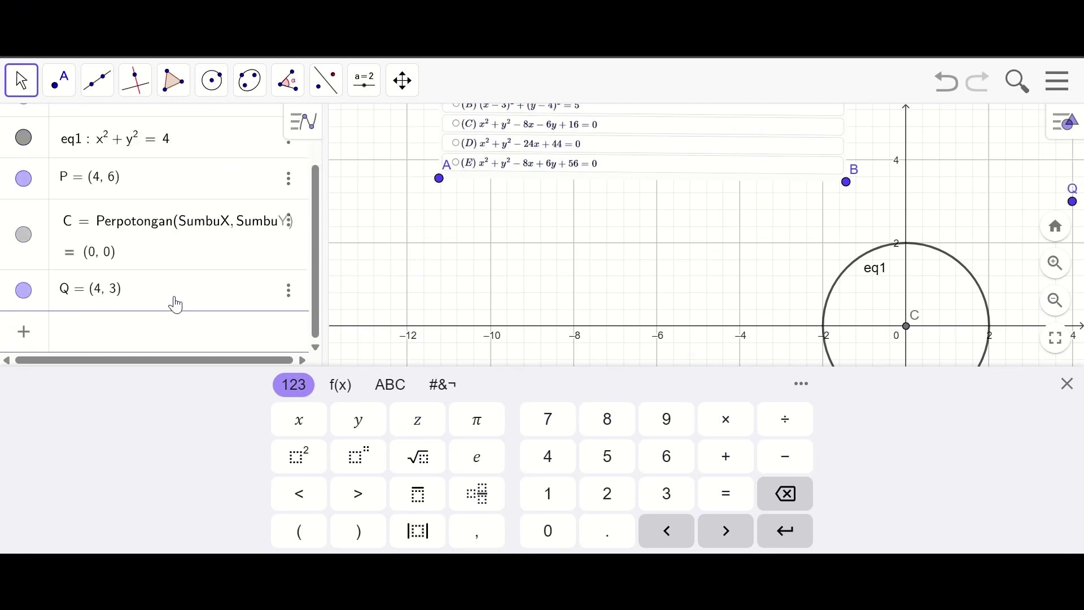
# Construct circle c centred on Q and passing through P with the command Lingkaran(Q, P).
pyautogui.write('c : Ling')
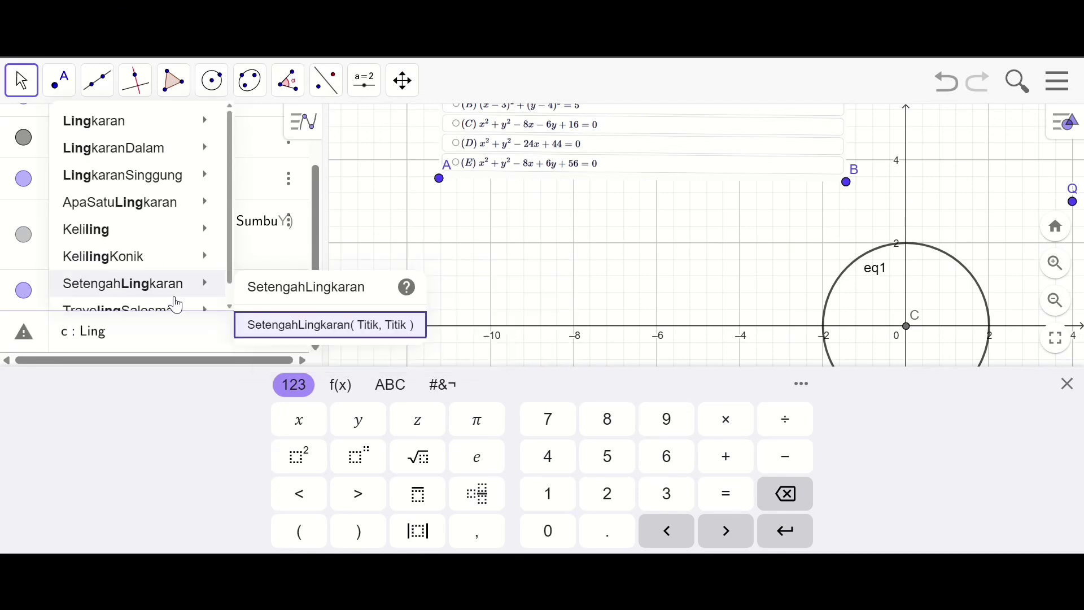
pyautogui.write('karan')
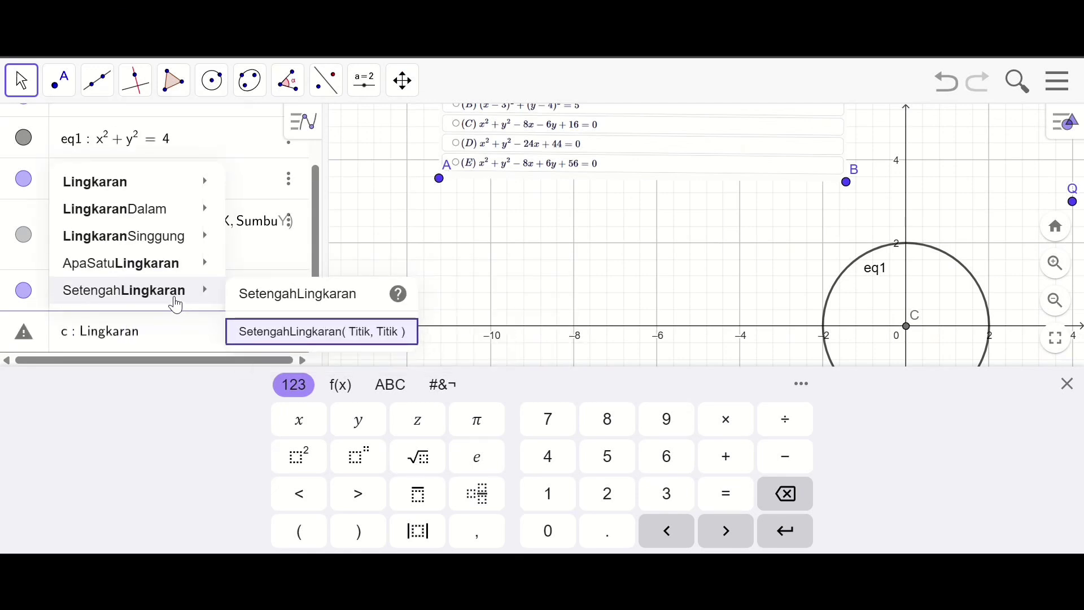
pyautogui.write('(')
pyautogui.click(201, 353)
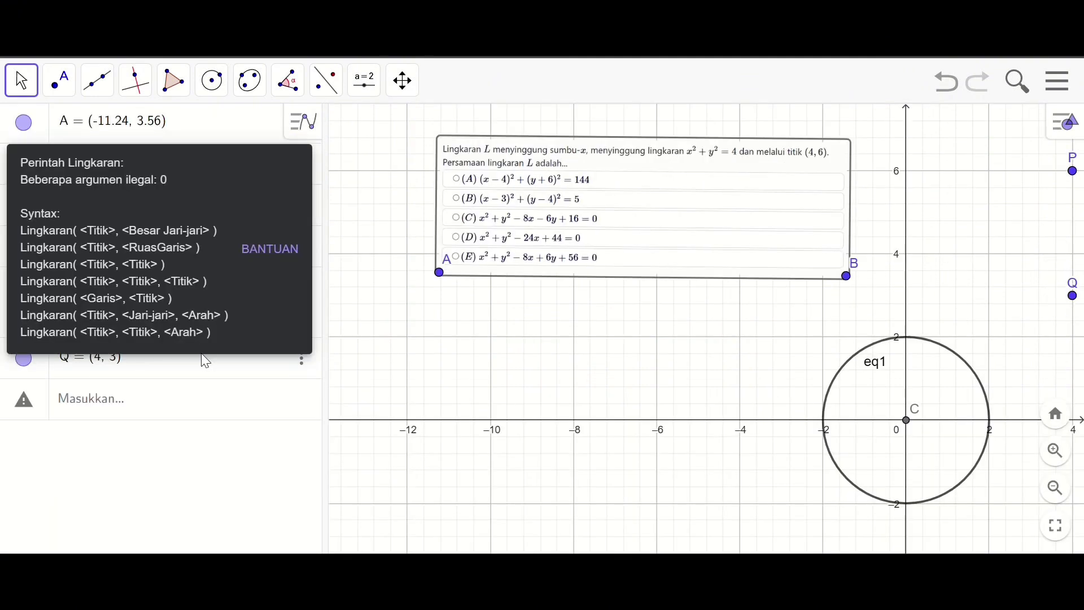
pyautogui.click(191, 376)
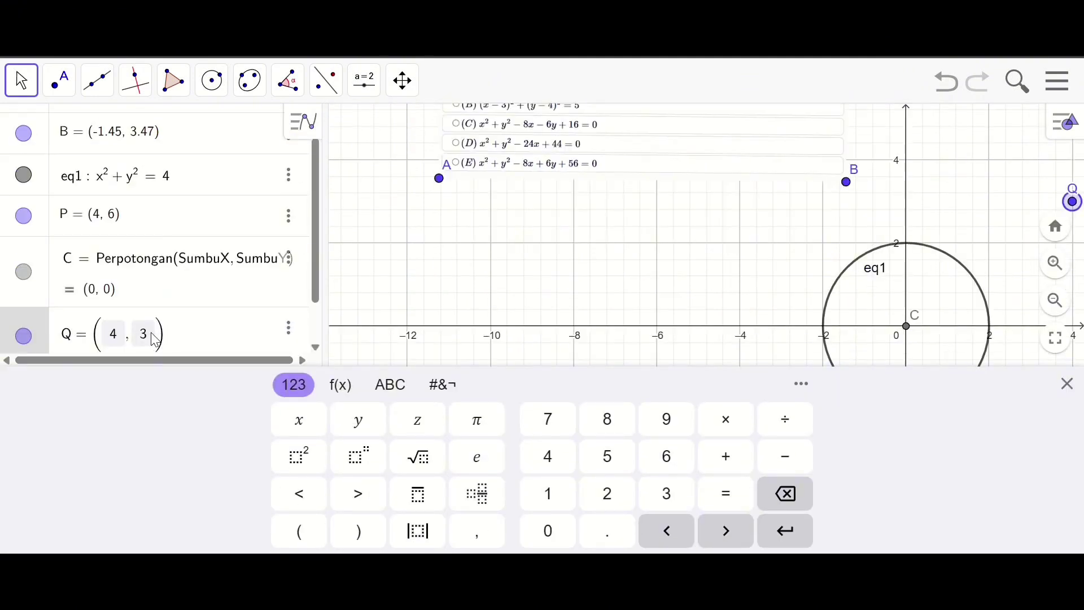
pyautogui.click(317, 307)
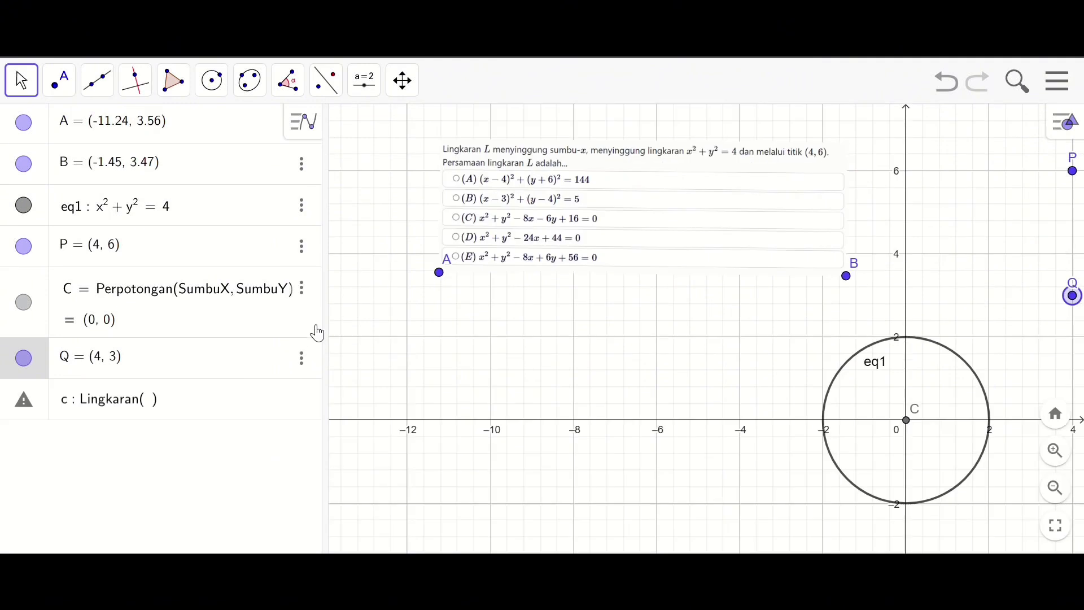
pyautogui.click(146, 404)
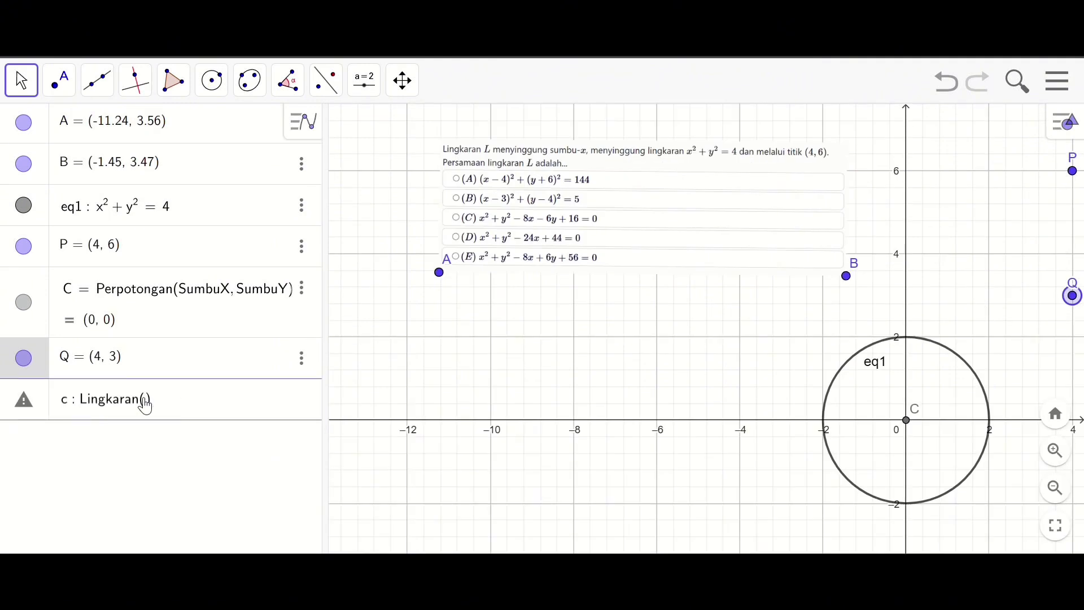
pyautogui.write('Q, P')
pyautogui.press('Return')
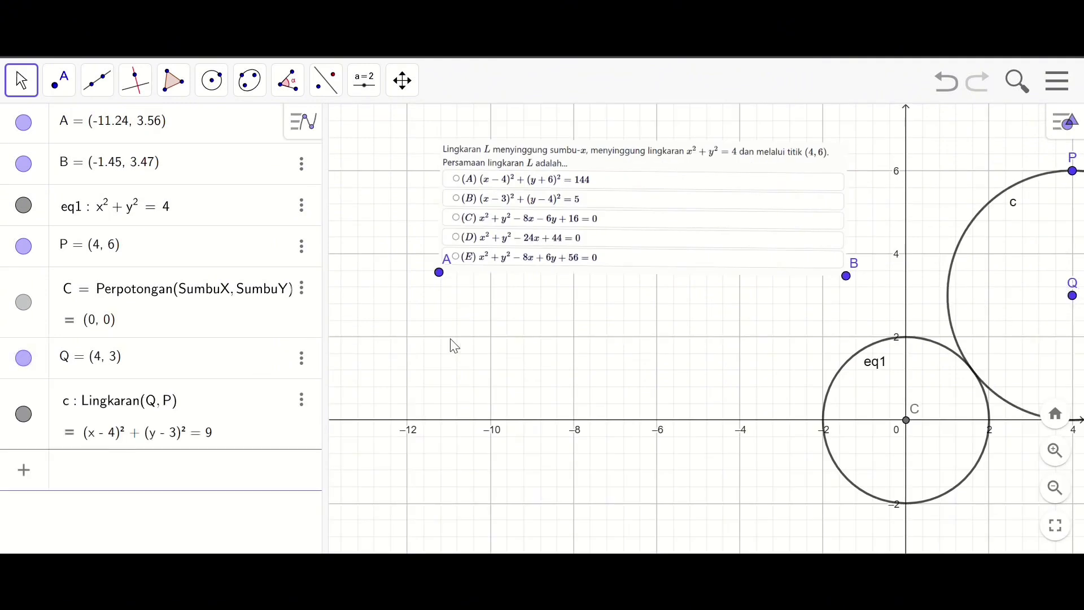
pyautogui.scroll(-1, 475, 348)
pyautogui.scroll(-5, 476, 348)
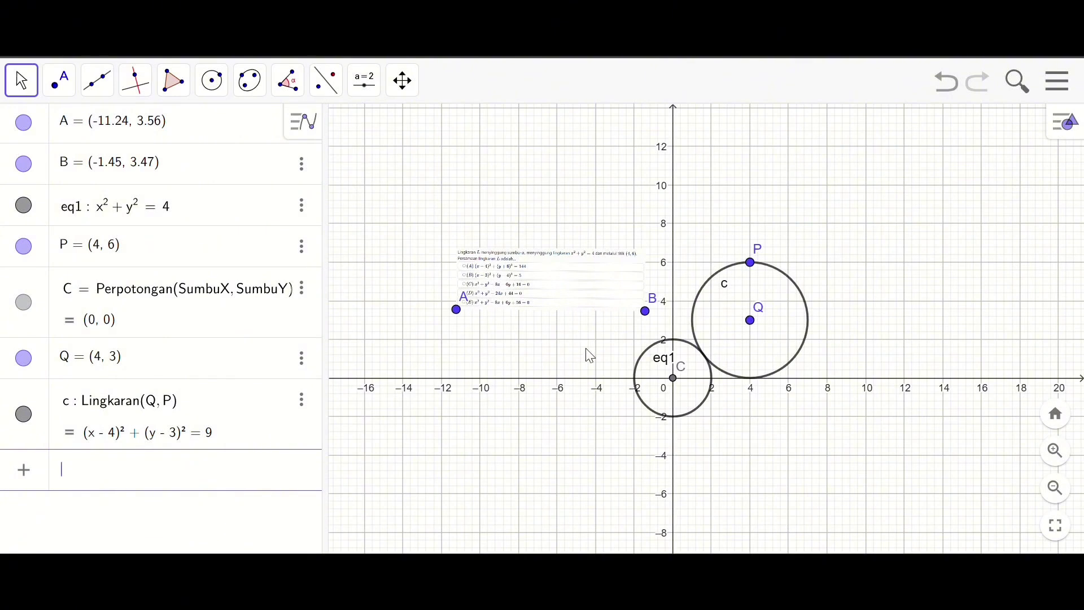